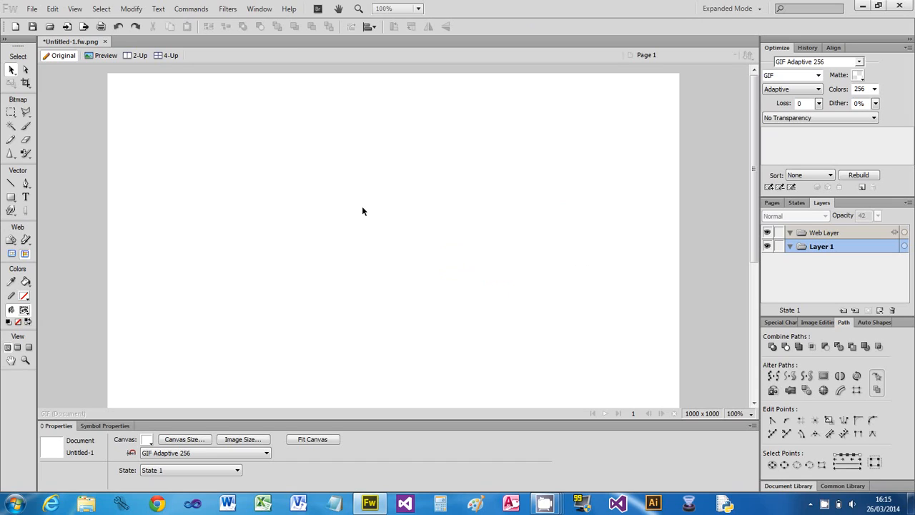
pyautogui.click(10, 197)
pyautogui.moveTo(303, 157); pyautogui.dragTo(453, 307)
pyautogui.press('Delete')
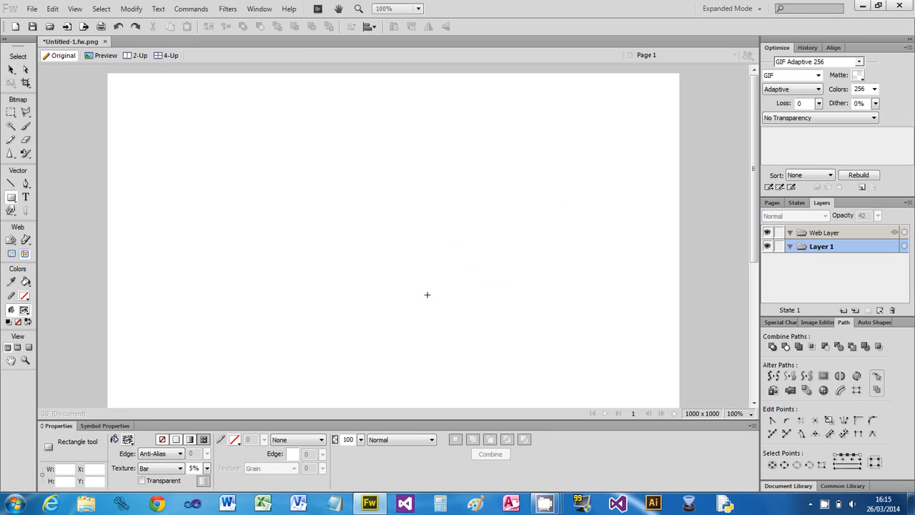
# - Draw a five-pointed star about 222 by 211 pixels in the upper middle of the canvas
pyautogui.click(17, 203)
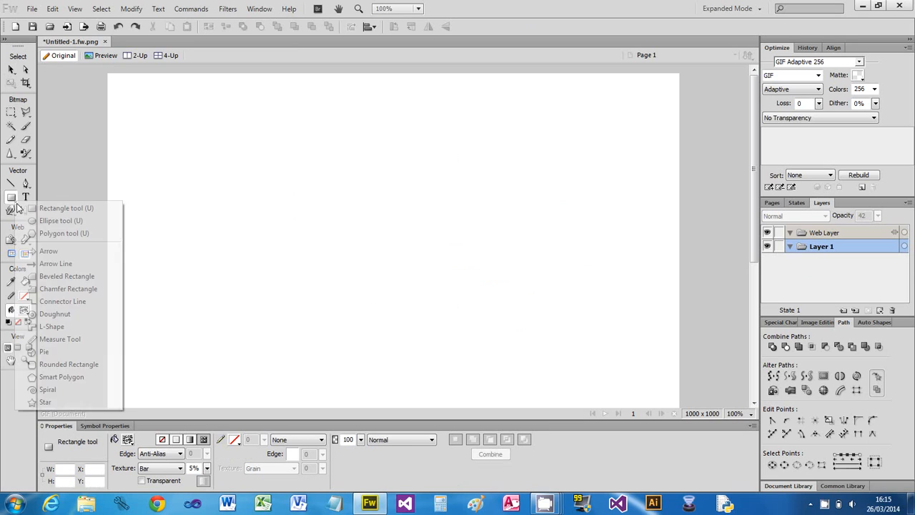
pyautogui.click(47, 402)
pyautogui.moveTo(306, 146); pyautogui.dragTo(435, 275)
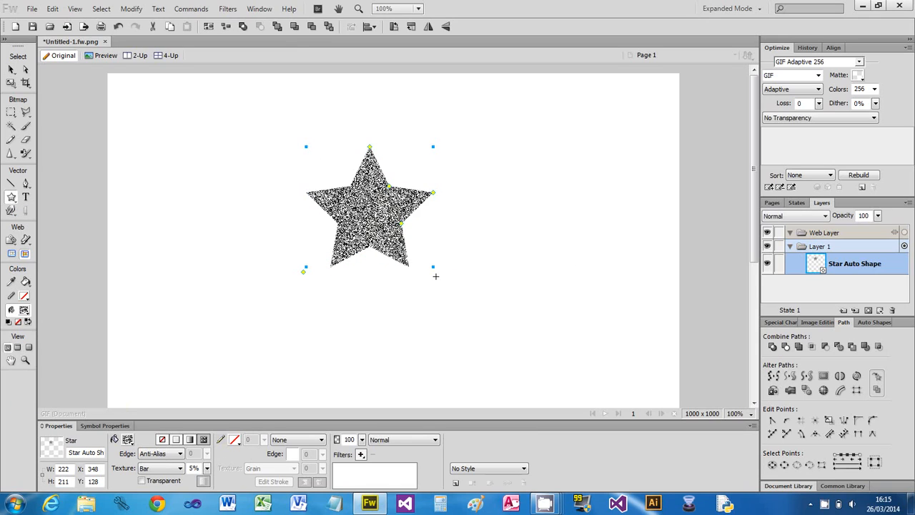
# - Change the star's pattern fill to Threads 3
pyautogui.click(203, 440)
pyautogui.click(336, 334)
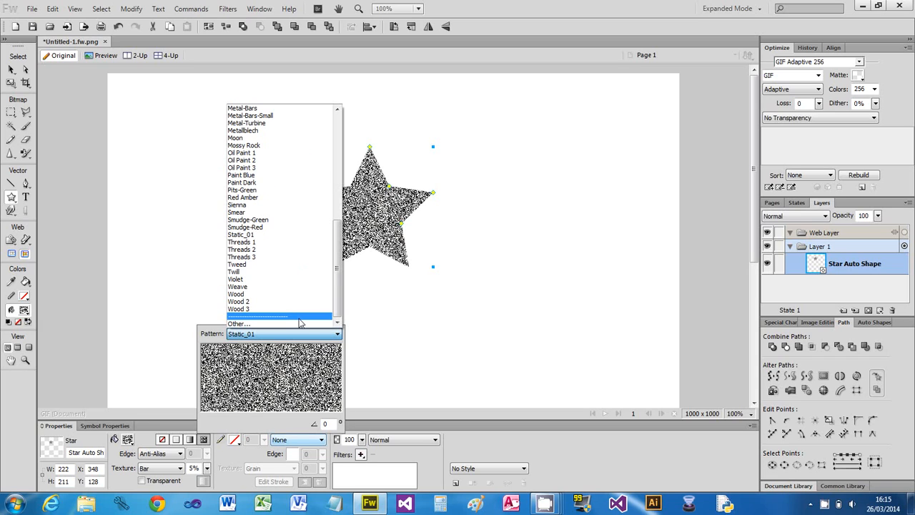
pyautogui.click(236, 259)
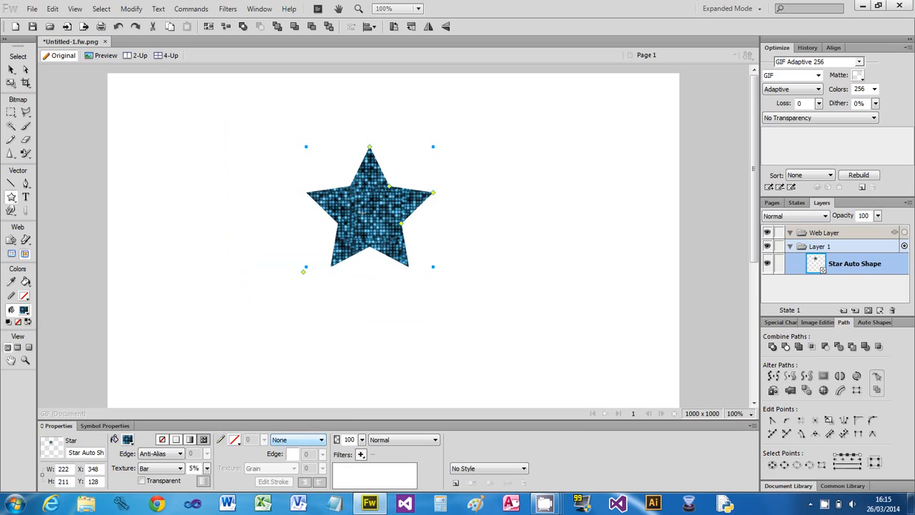
# - Scale the star up to about 390 by 371 pixels and move it to about X 242, Y 93
pyautogui.click(11, 83)
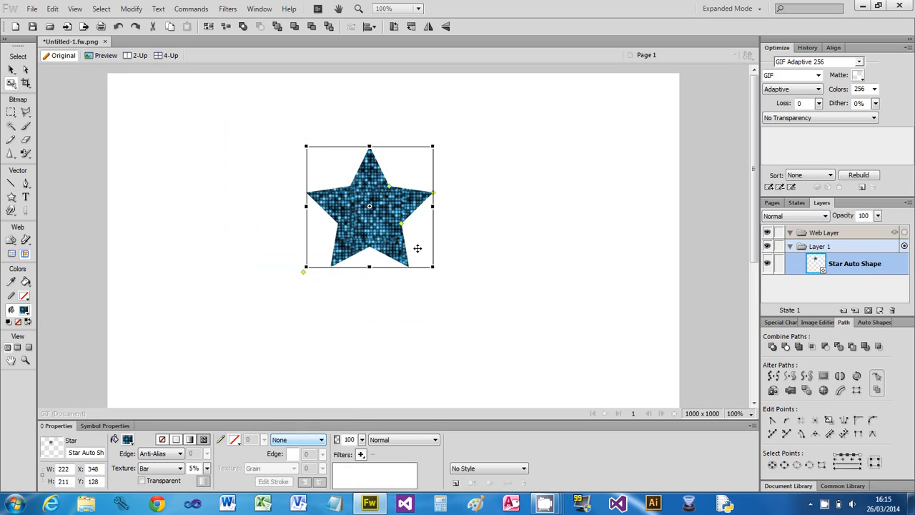
pyautogui.moveTo(433, 267); pyautogui.dragTo(540, 348)
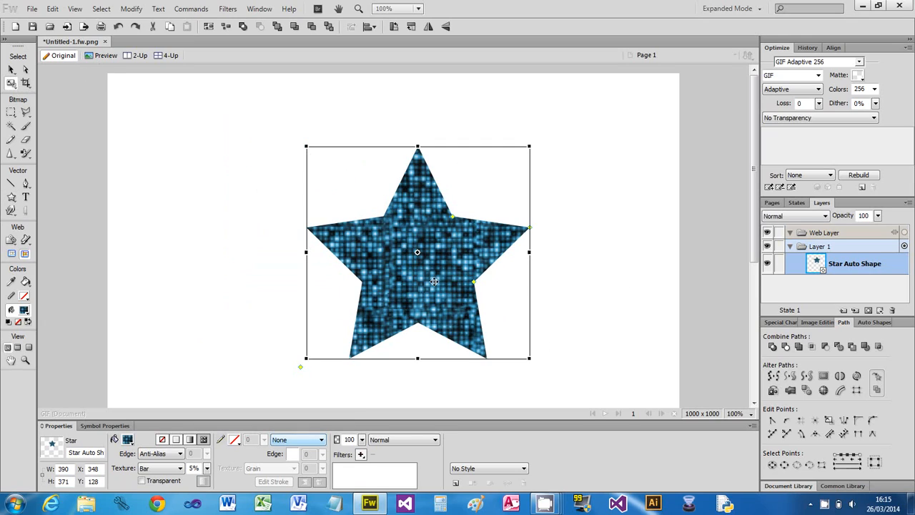
pyautogui.moveTo(429, 281); pyautogui.dragTo(367, 261)
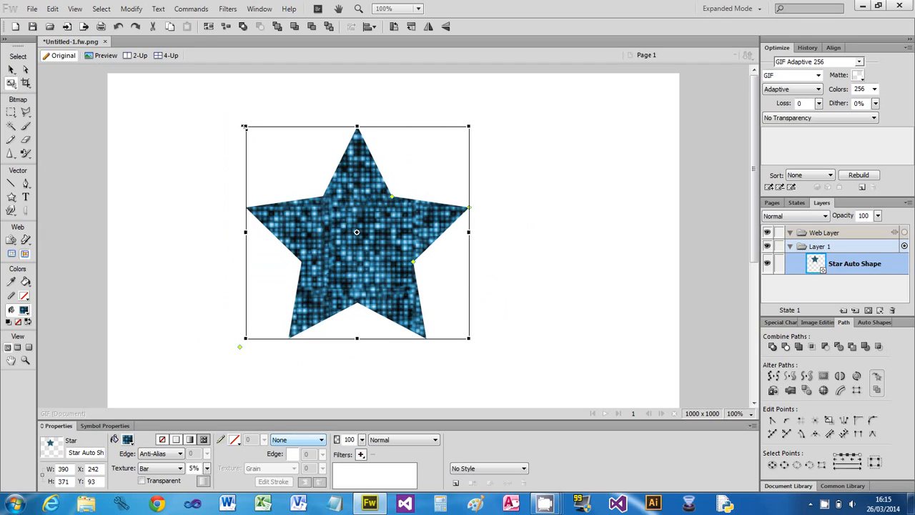
# - Try the Convert to Sepia Tone effect on the star, and undo it
pyautogui.click(192, 10)
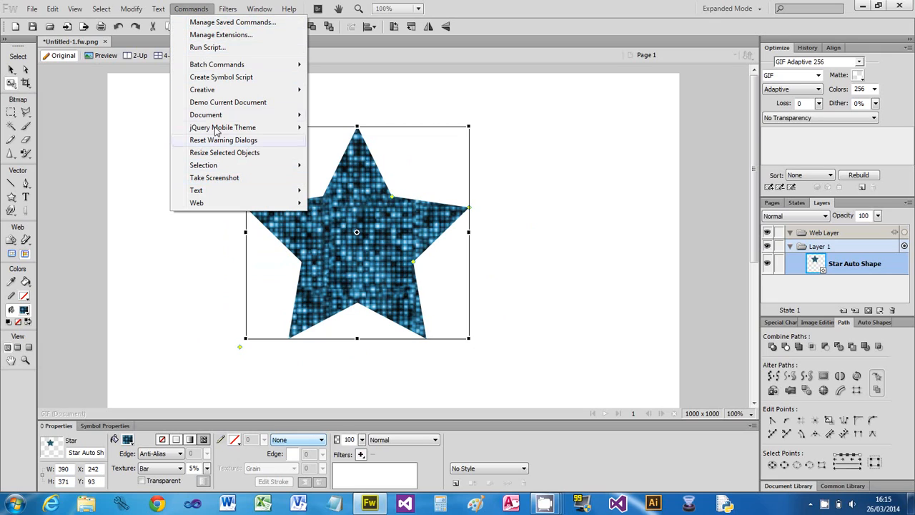
pyautogui.moveTo(211, 94)
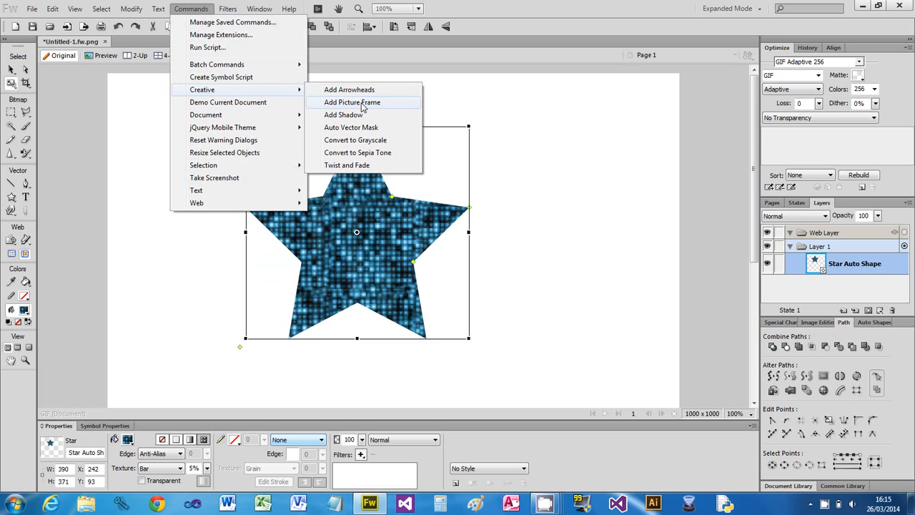
pyautogui.click(371, 153)
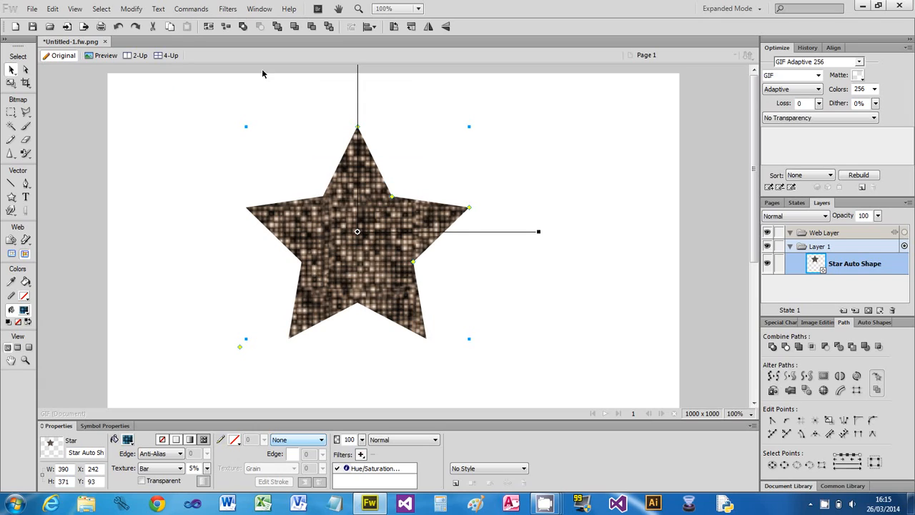
pyautogui.hotkey('ctrl', 'z')
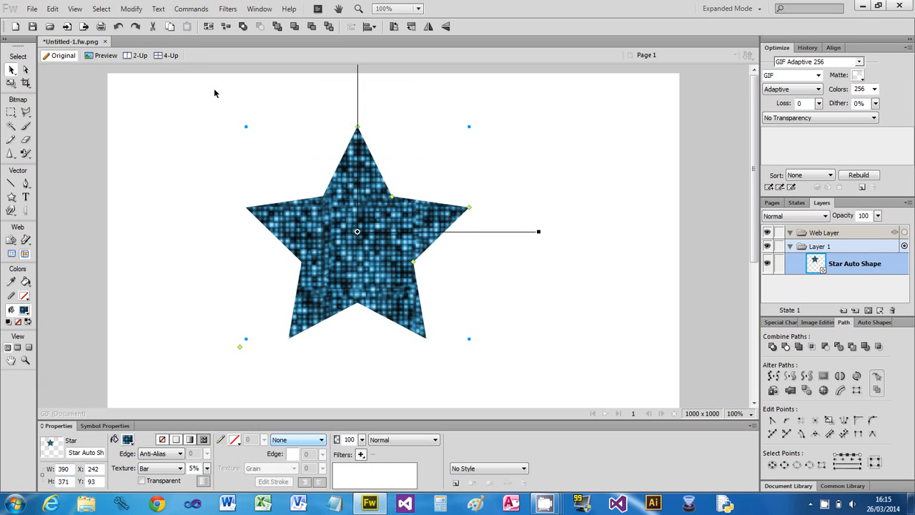
# - Try to add arrowheads to the star with the creative command
pyautogui.click(190, 9)
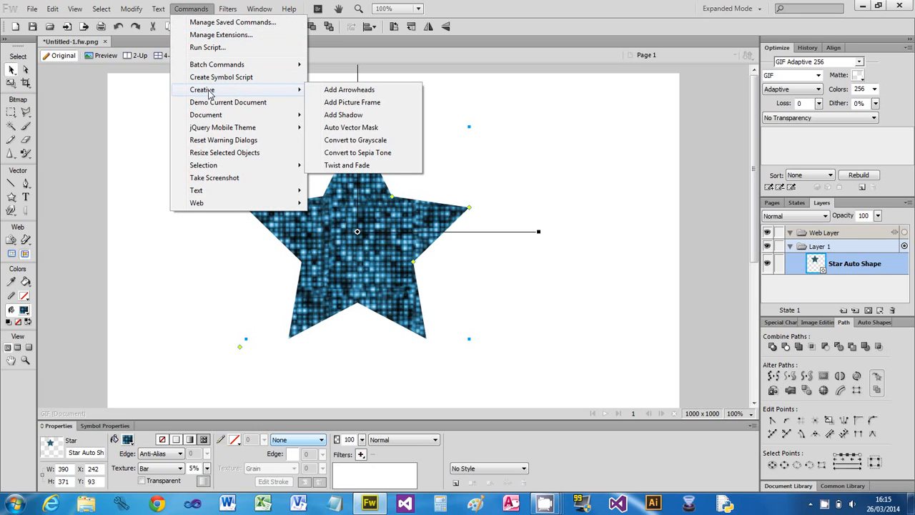
pyautogui.click(348, 88)
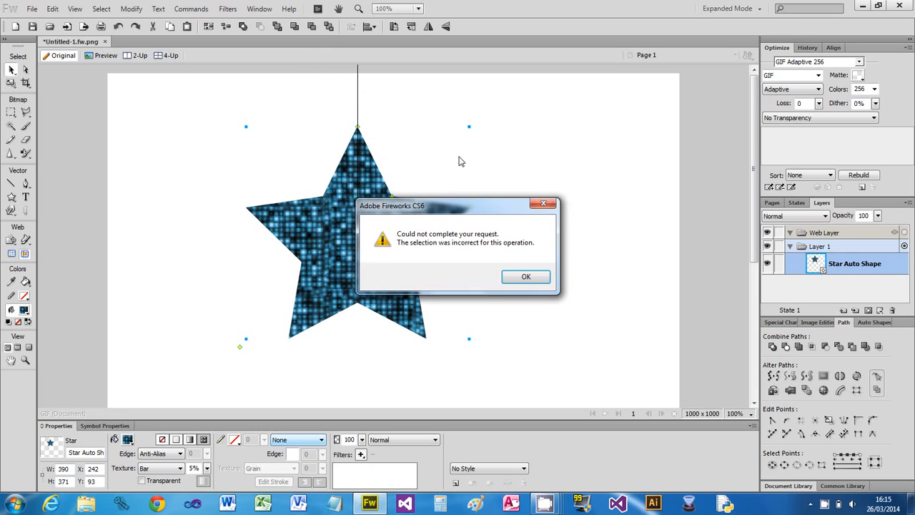
pyautogui.click(518, 277)
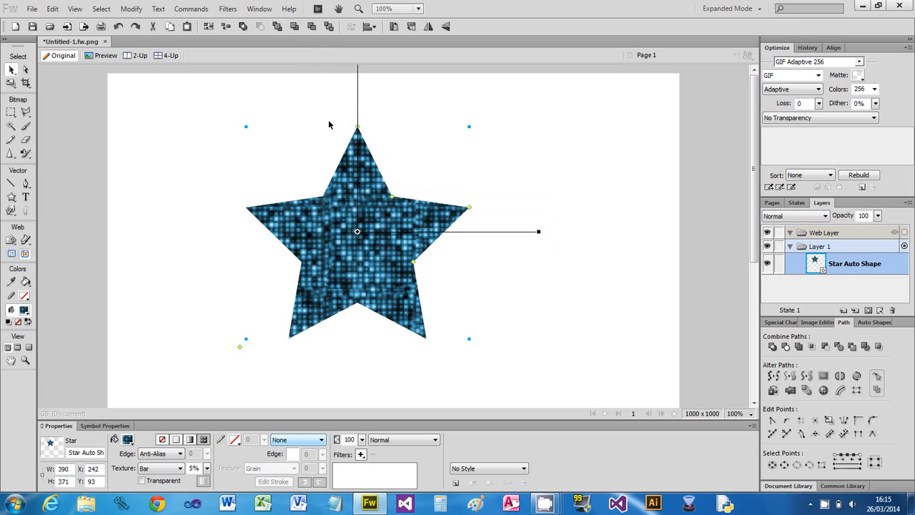
# - Add a shadow to the star with the creative Add Shadow command
pyautogui.click(193, 8)
pyautogui.moveTo(231, 89)
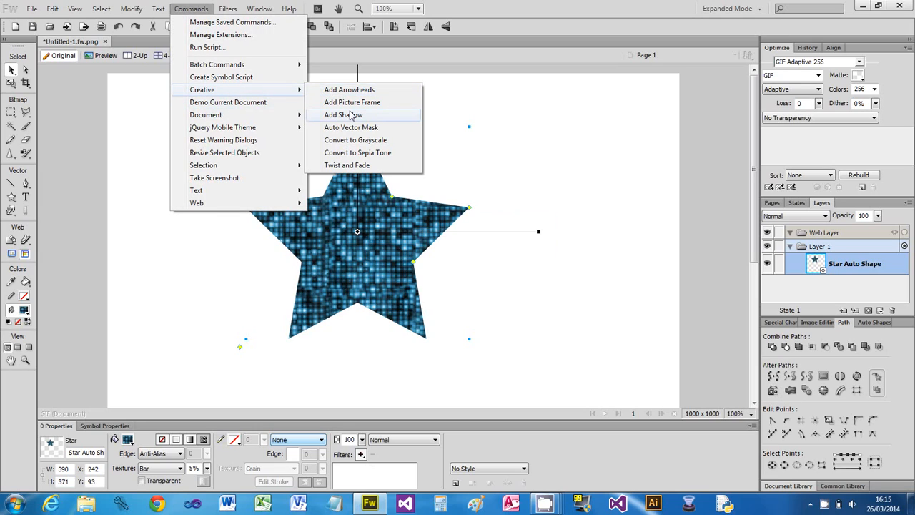
pyautogui.click(343, 114)
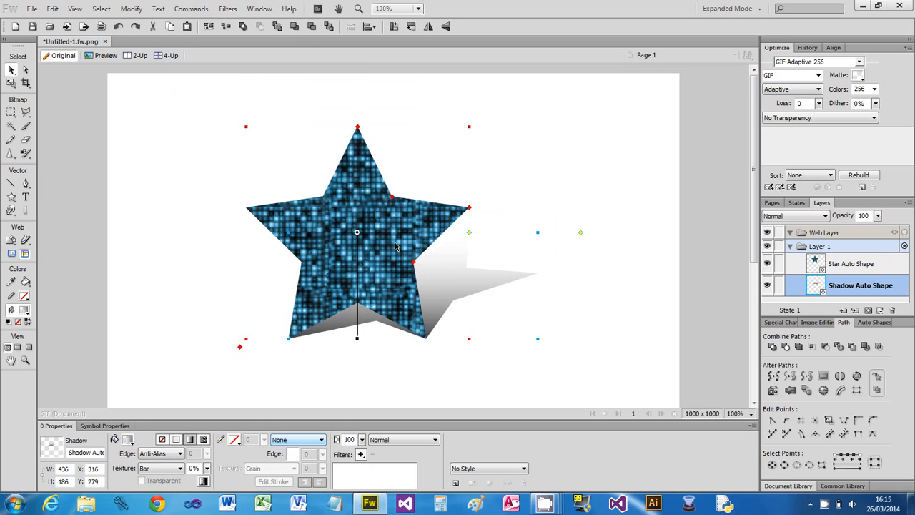
# - Move the star slightly left, pull its shadow out to the right and delete the shadow
pyautogui.moveTo(397, 243); pyautogui.dragTo(369, 240)
pyautogui.moveTo(449, 300); pyautogui.dragTo(553, 283)
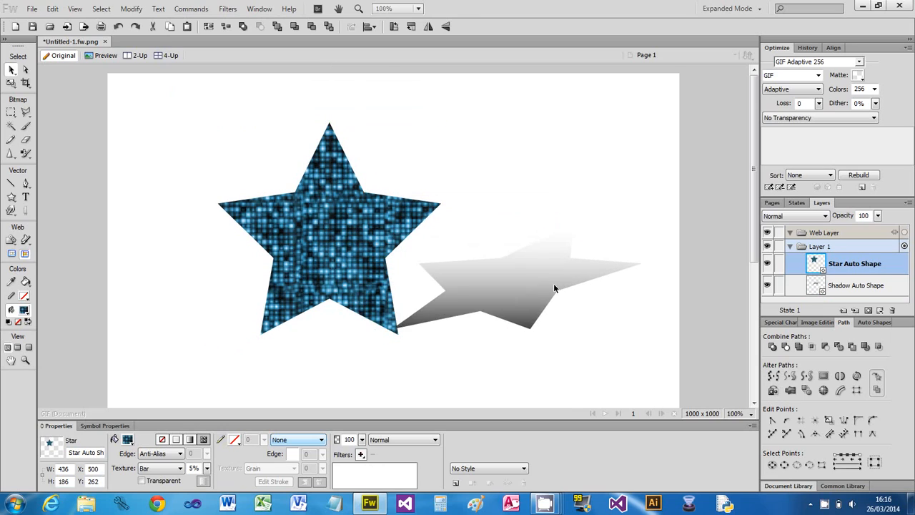
pyautogui.click(582, 292)
pyautogui.press('Delete')
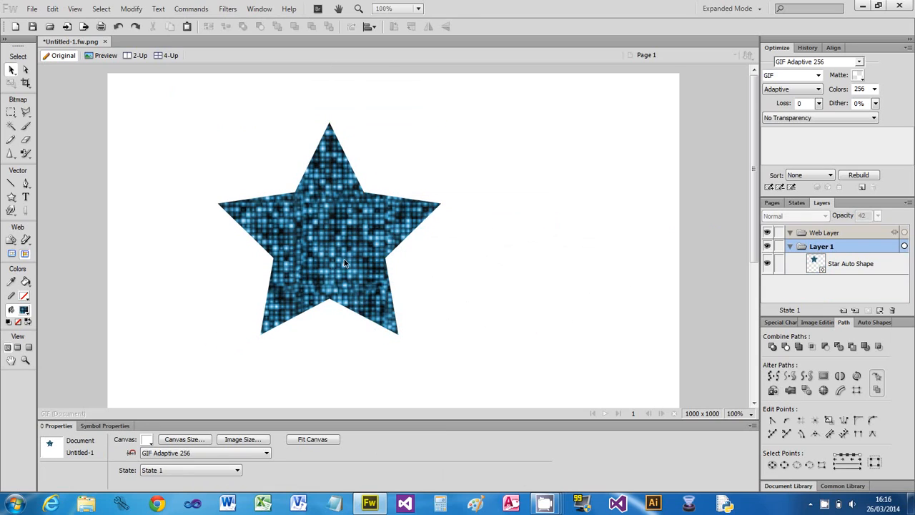
# - Draw an ellipse about 395 by 259 pixels over the star's upper right part and select both shapes together
pyautogui.click(11, 197)
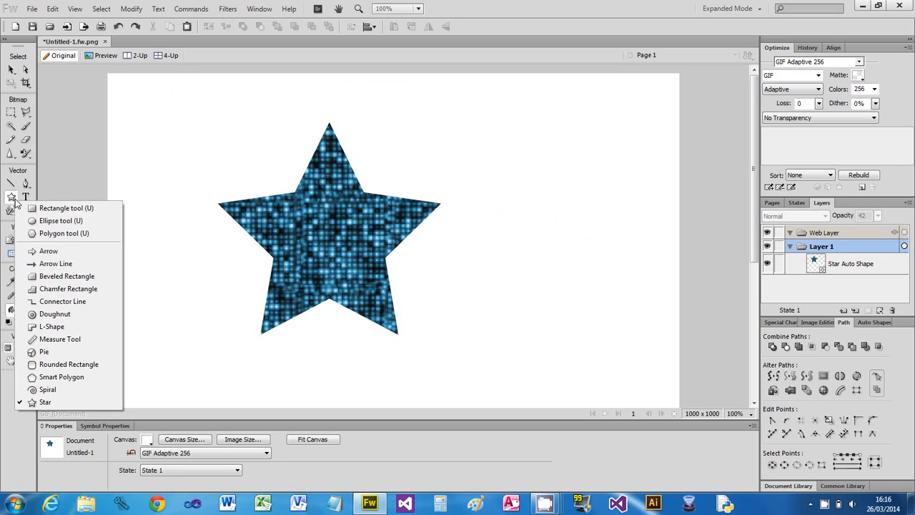
pyautogui.click(50, 220)
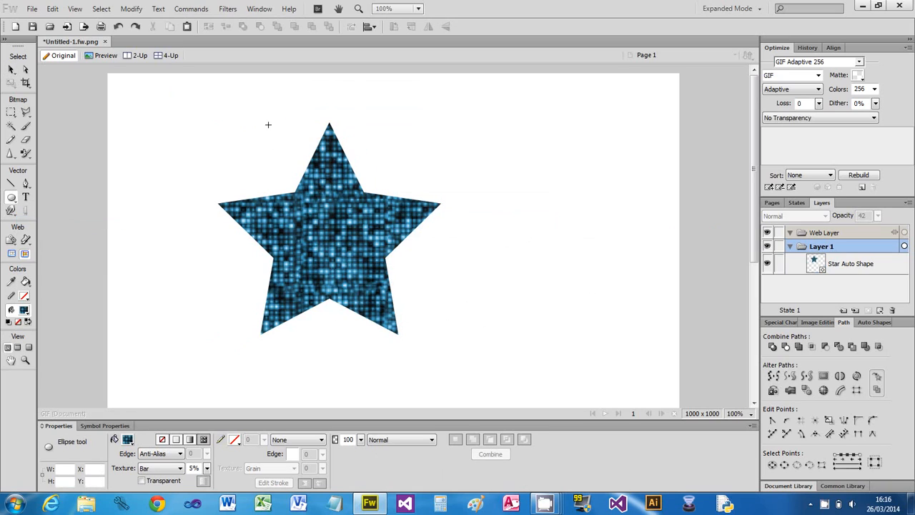
pyautogui.moveTo(268, 125); pyautogui.dragTo(494, 273)
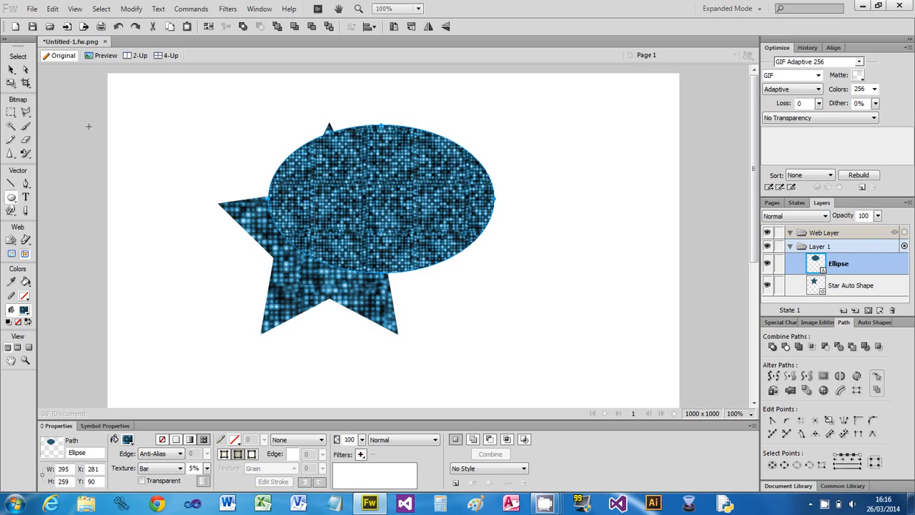
pyautogui.click(10, 69)
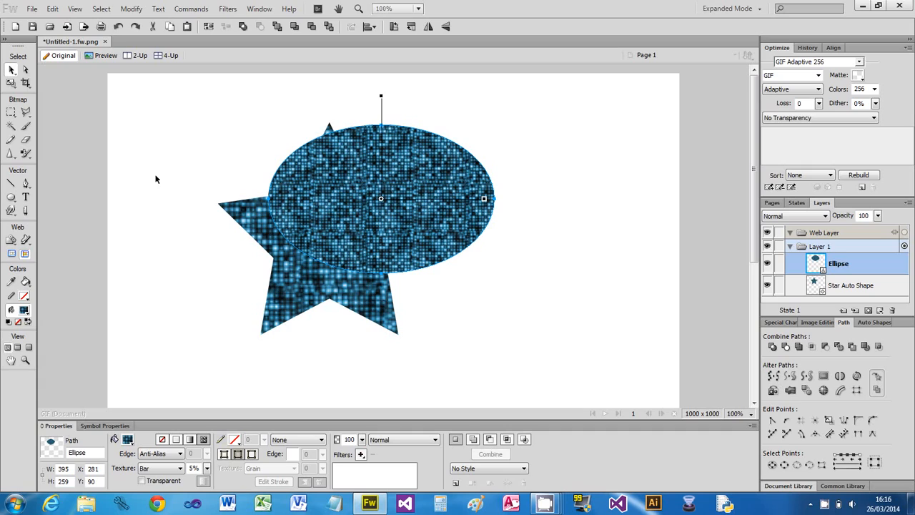
pyautogui.click(299, 279)
pyautogui.keyDown('shift'); pyautogui.click(325, 247); pyautogui.keyUp('shift')
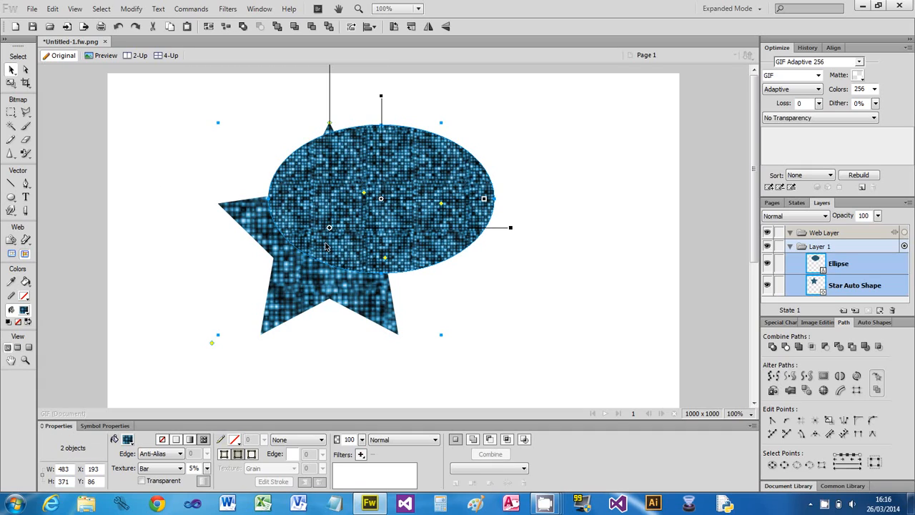
# - Try combining the ellipse and star paths with Join, and undo it
pyautogui.click(131, 9)
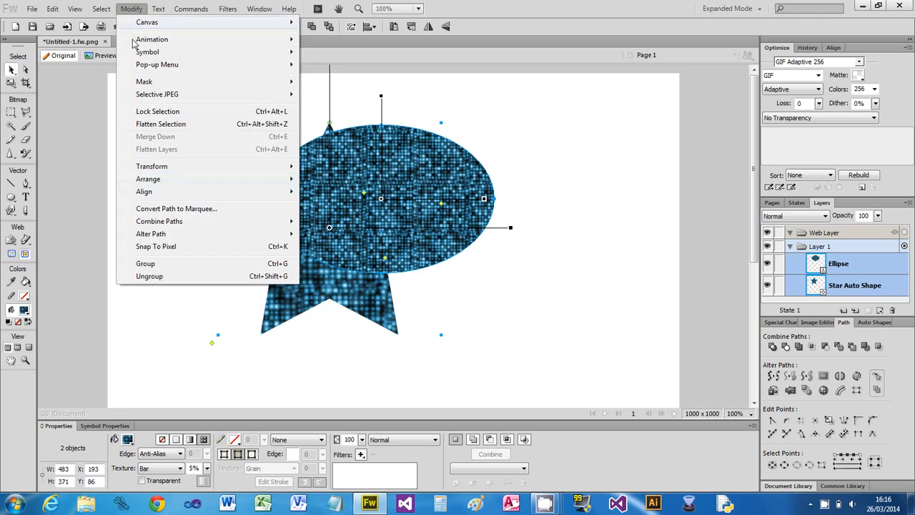
pyautogui.moveTo(168, 221)
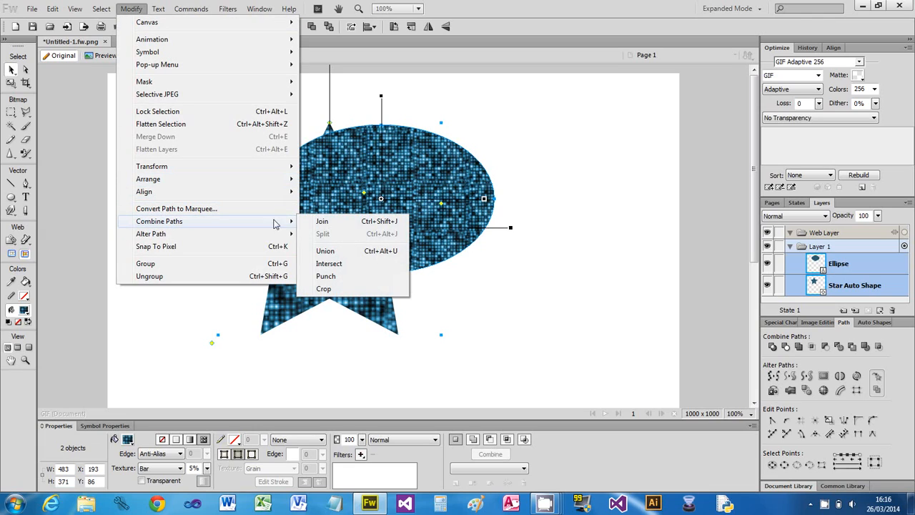
pyautogui.click(323, 220)
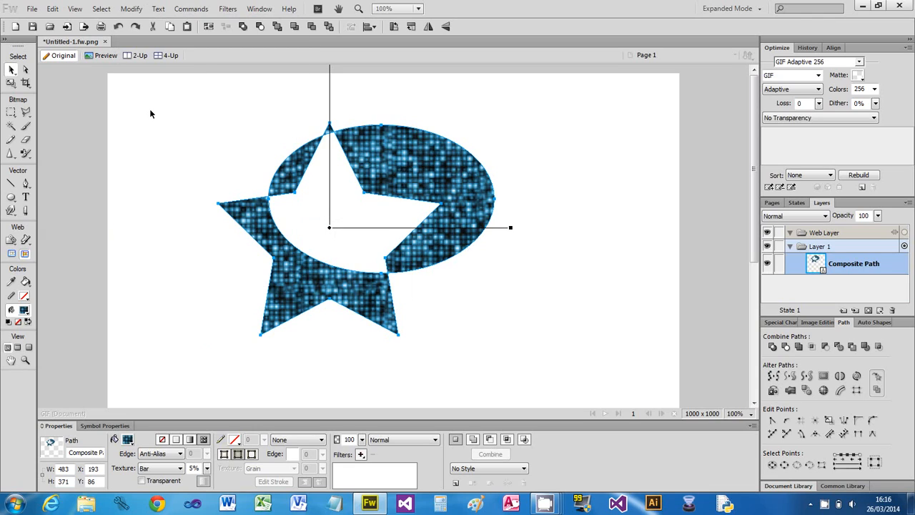
pyautogui.hotkey('ctrl', 'z')
# - Combine the ellipse and star with Union and move the merged shape to about X 140, Y 127
pyautogui.click(130, 9)
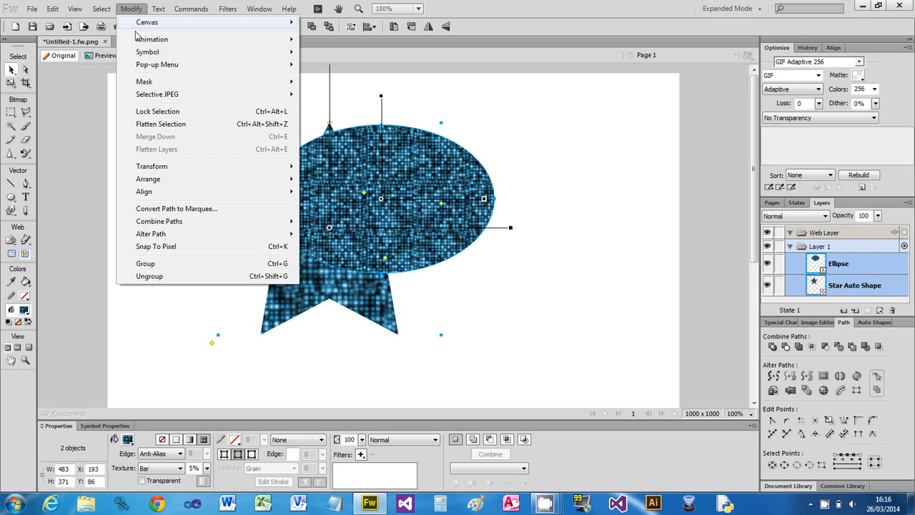
pyautogui.moveTo(171, 222)
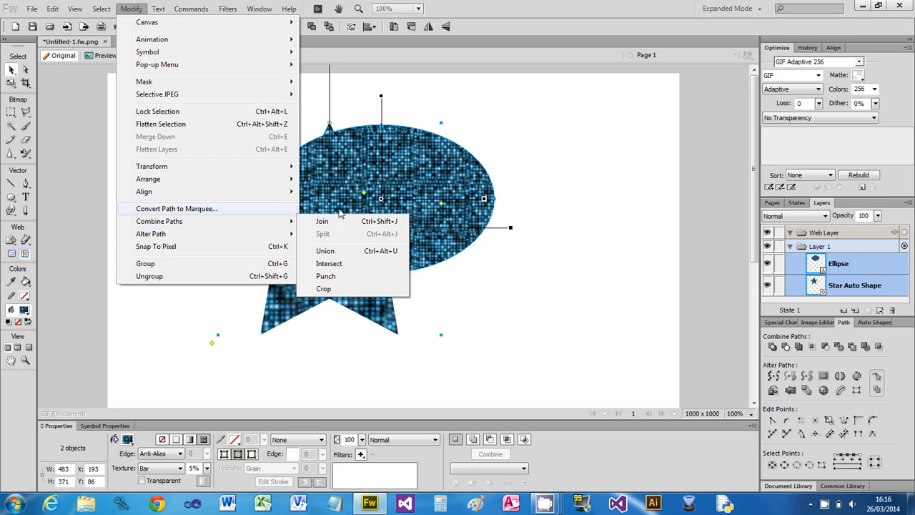
pyautogui.click(339, 251)
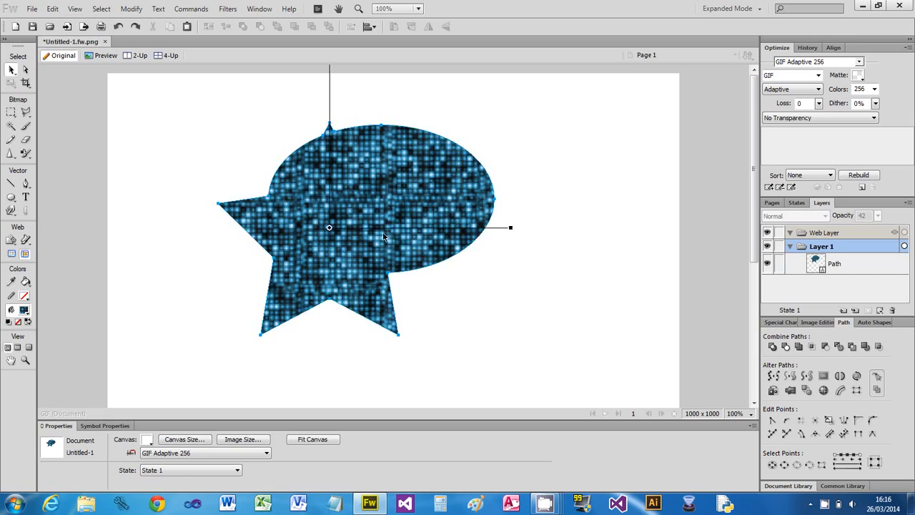
pyautogui.moveTo(384, 237); pyautogui.dragTo(354, 260)
# - Add a shadow to the merged shape and move the shadow to about X 335, Y 330
pyautogui.click(190, 9)
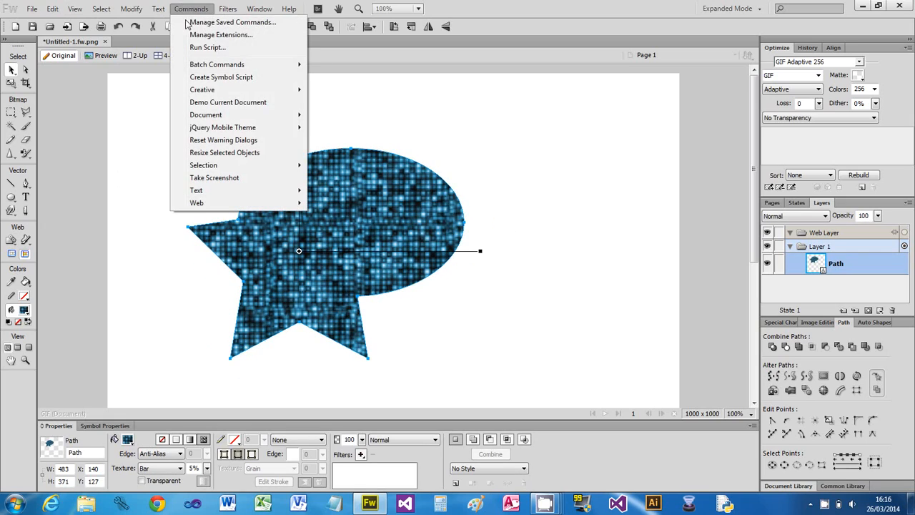
pyautogui.moveTo(218, 92)
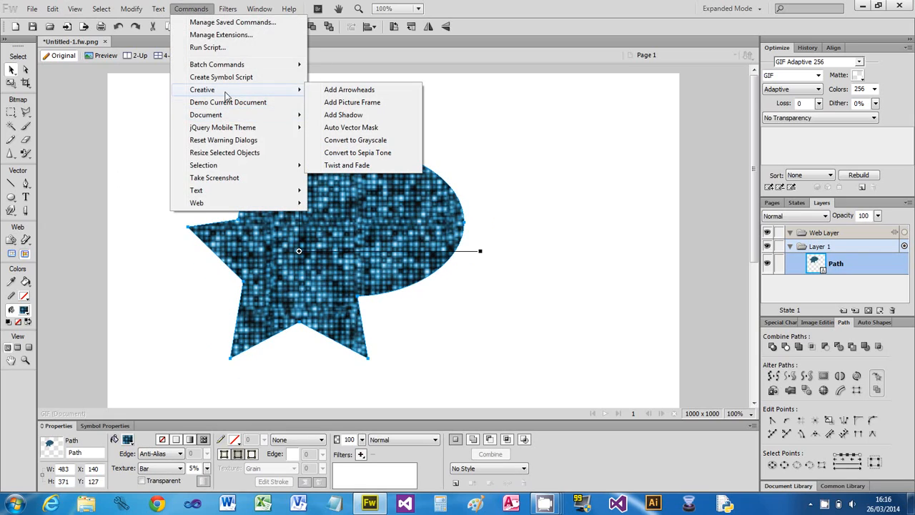
pyautogui.click(349, 115)
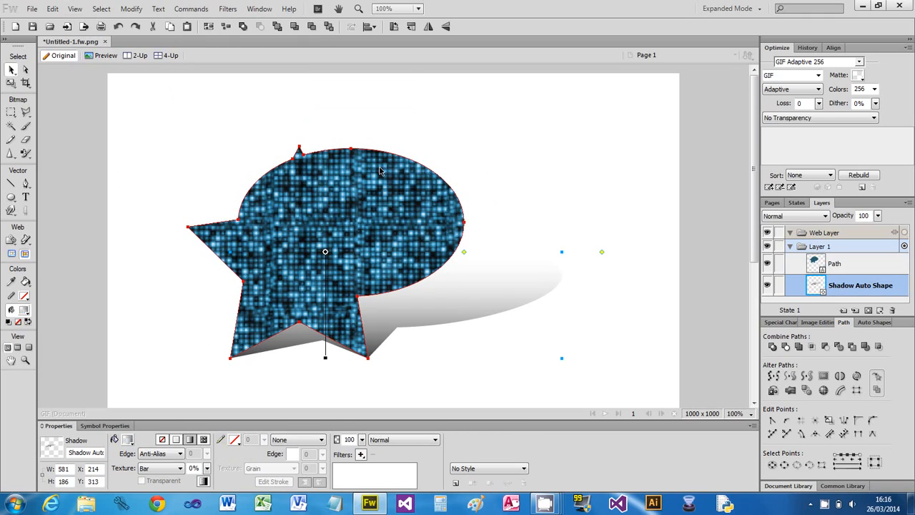
pyautogui.moveTo(453, 296); pyautogui.dragTo(522, 308)
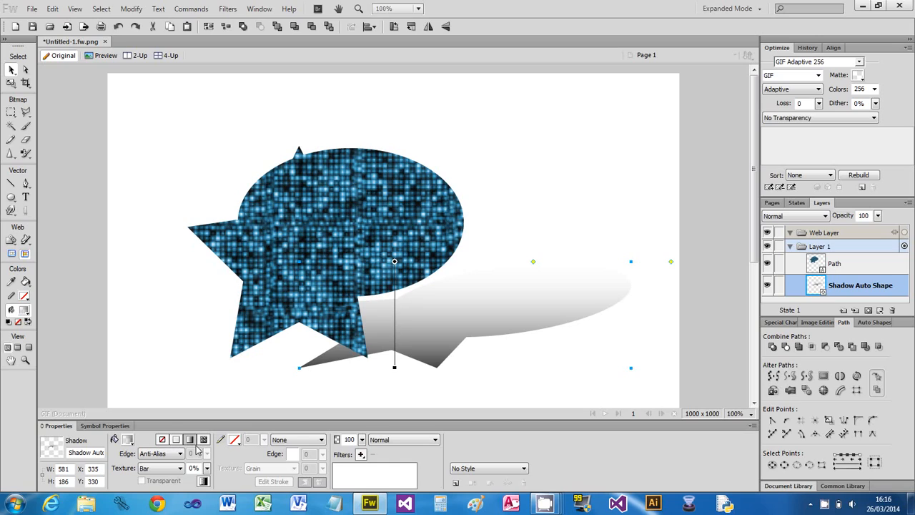
# - Recolour the shadow's gradient end to cyan and then to gold, moving the white stop to 44% and the transparency stop to 48%
pyautogui.click(131, 441)
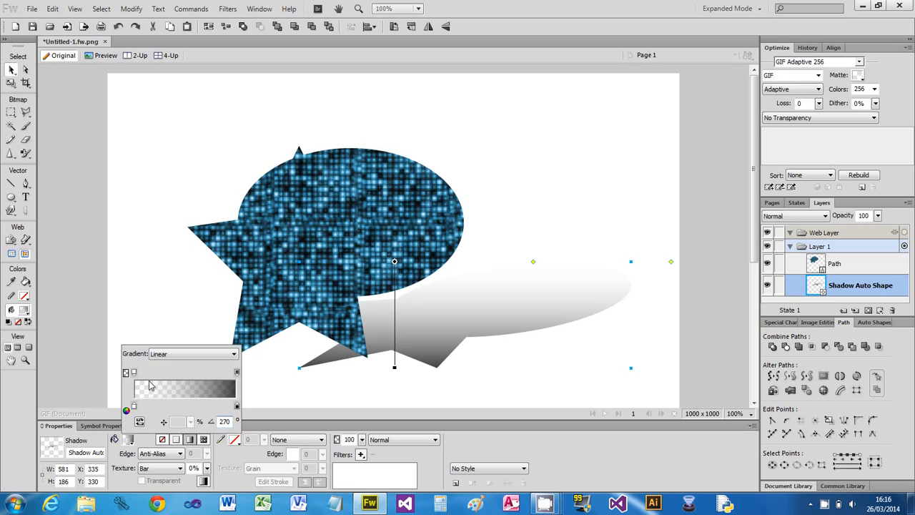
pyautogui.click(237, 407)
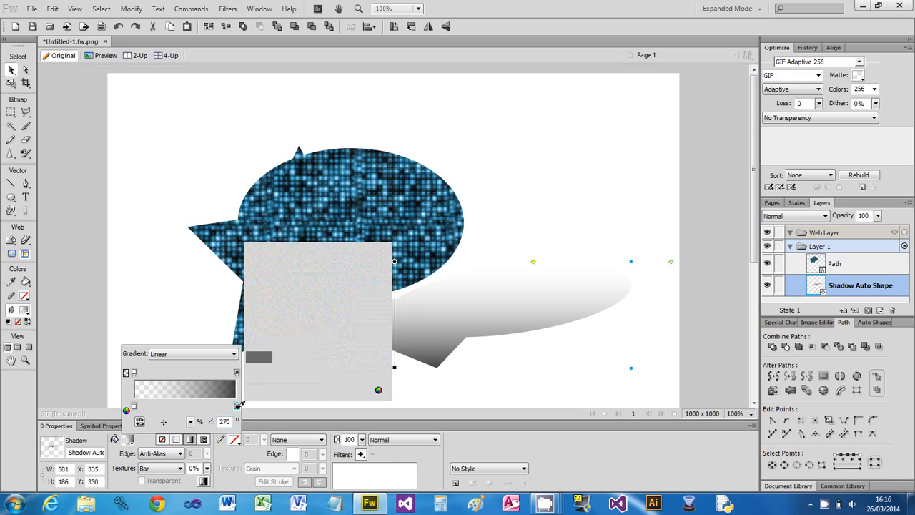
pyautogui.click(339, 284)
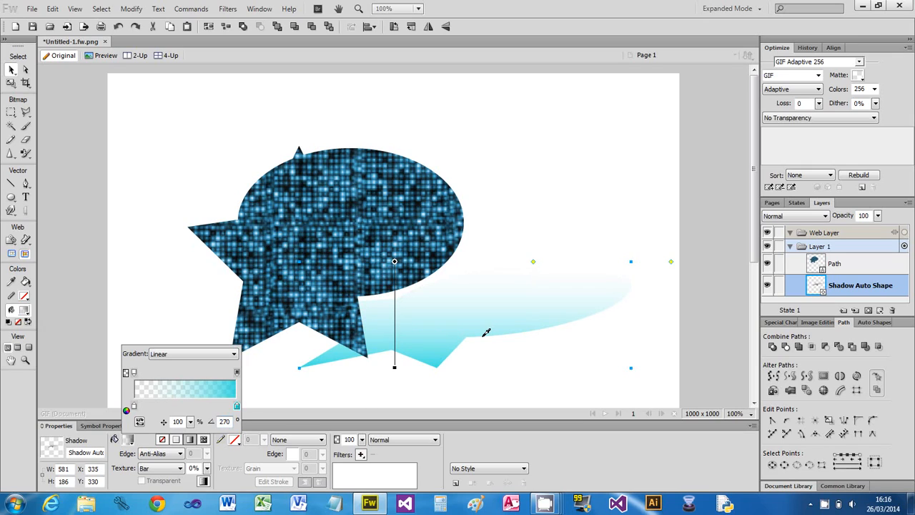
pyautogui.click(238, 409)
pyautogui.click(273, 292)
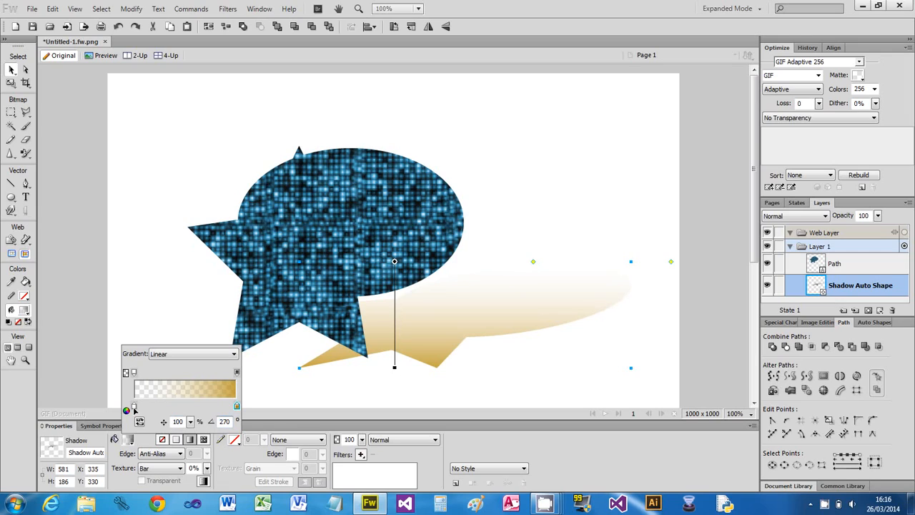
pyautogui.moveTo(134, 409); pyautogui.dragTo(178, 406)
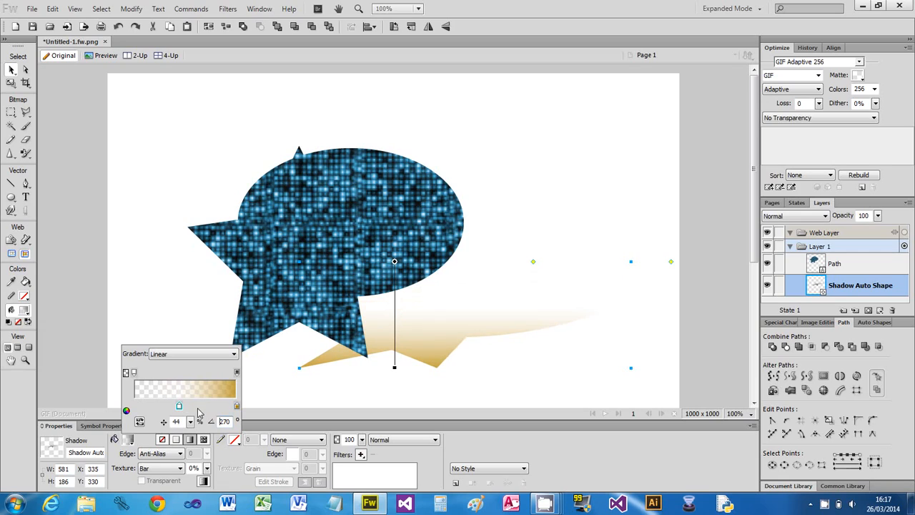
pyautogui.moveTo(134, 373); pyautogui.dragTo(184, 372)
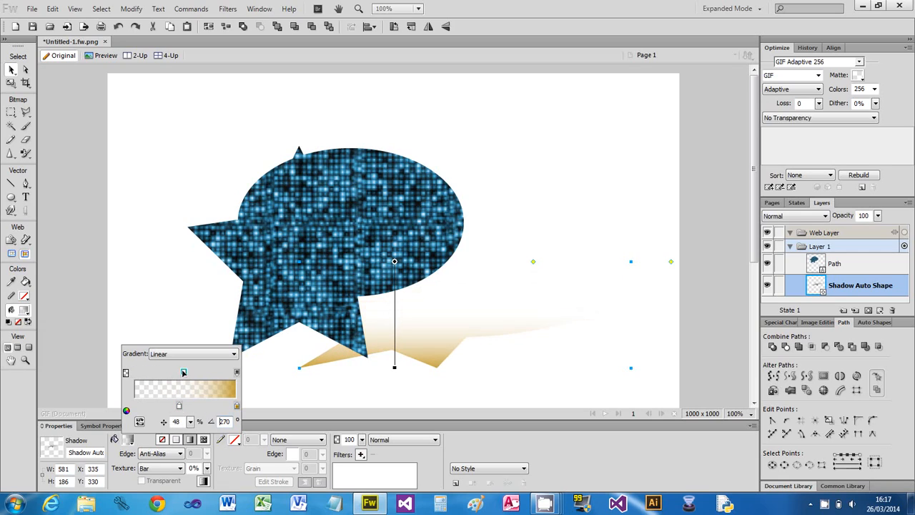
pyautogui.click(411, 379)
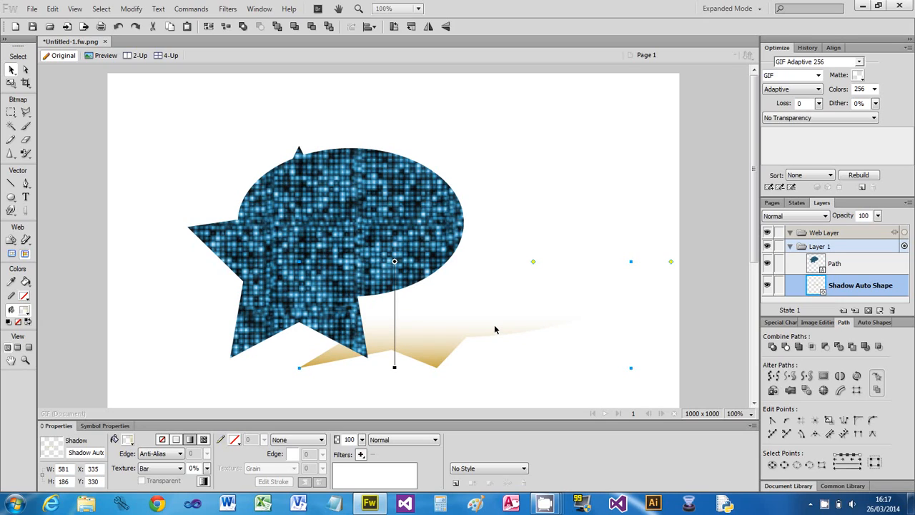
# - Delete the gold shadow beneath the merged ellipse-and-star shape
pyautogui.press('Delete')
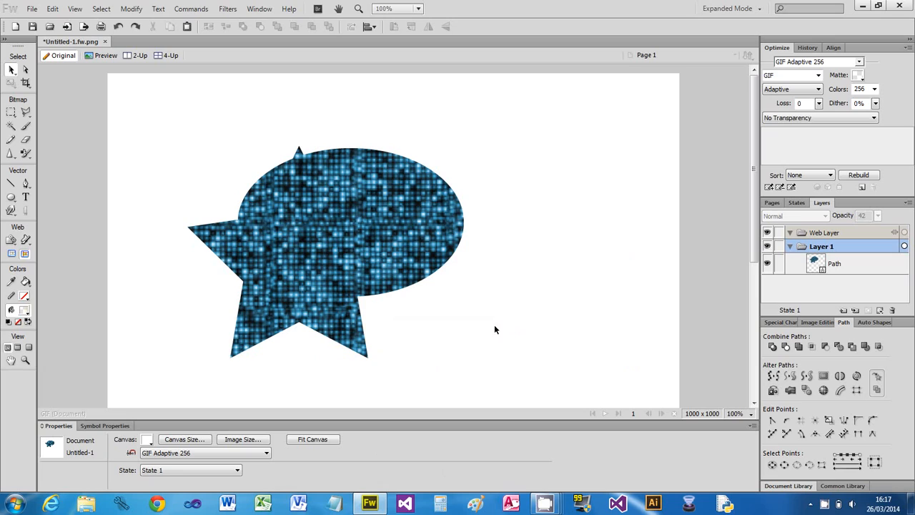
# - Try converting the merged shape to grayscale, and undo the conversion
pyautogui.click(191, 9)
pyautogui.moveTo(206, 90)
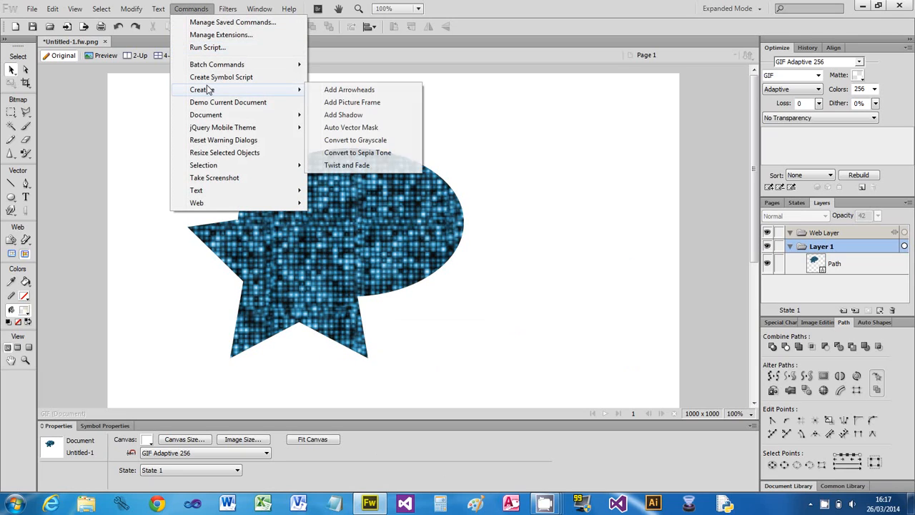
pyautogui.click(363, 142)
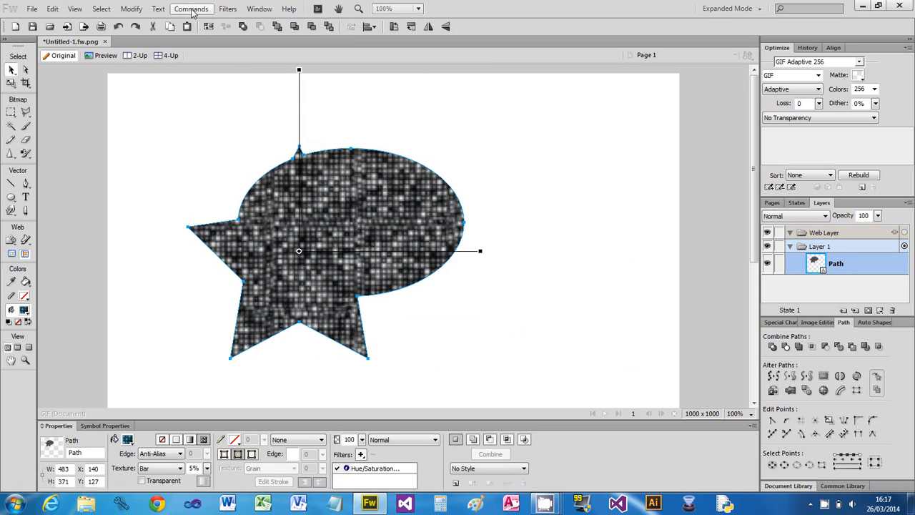
pyautogui.hotkey('ctrl', 'z')
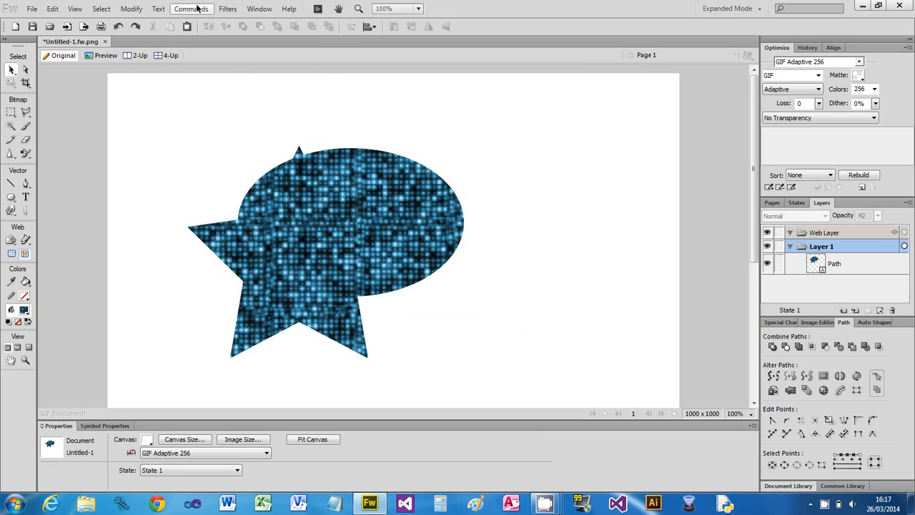
pyautogui.click(192, 8)
pyautogui.moveTo(203, 93)
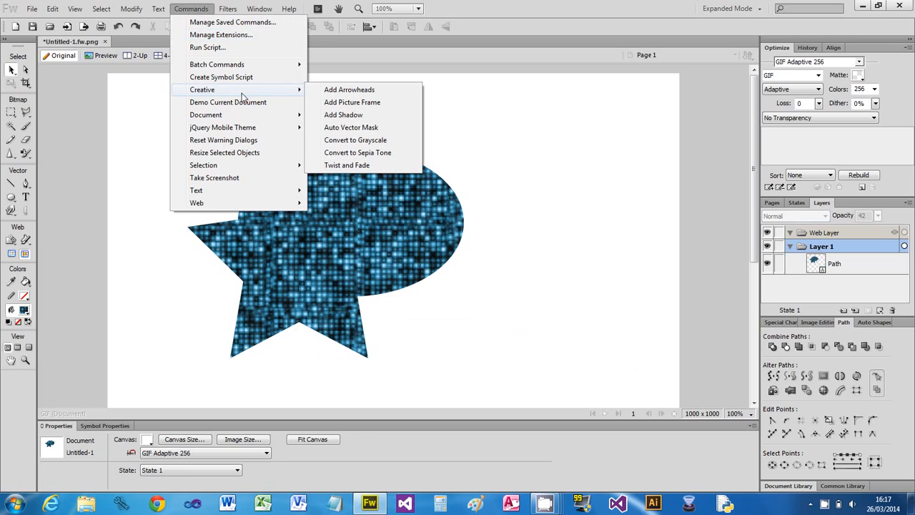
pyautogui.click(358, 164)
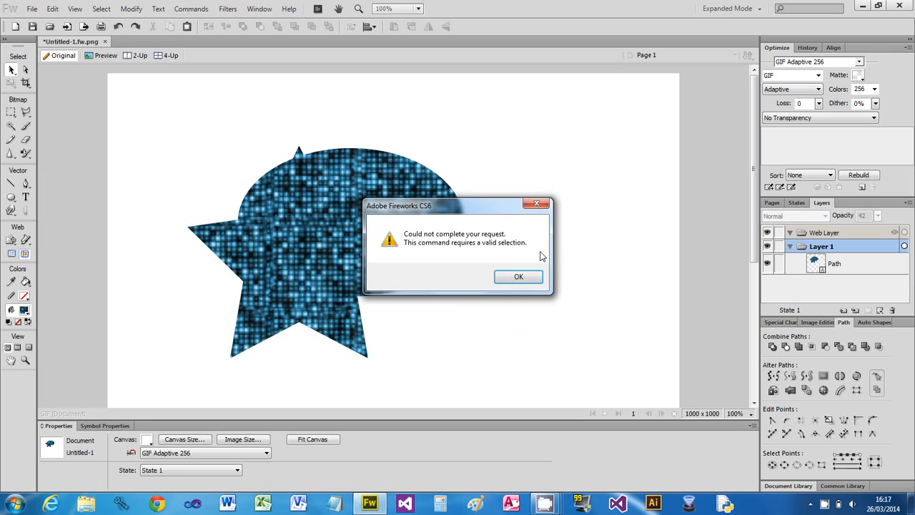
pyautogui.click(520, 279)
# - Start Twist and Fade on the merged ellipse-and-star shape and set its main opacity to 69%
pyautogui.click(363, 261)
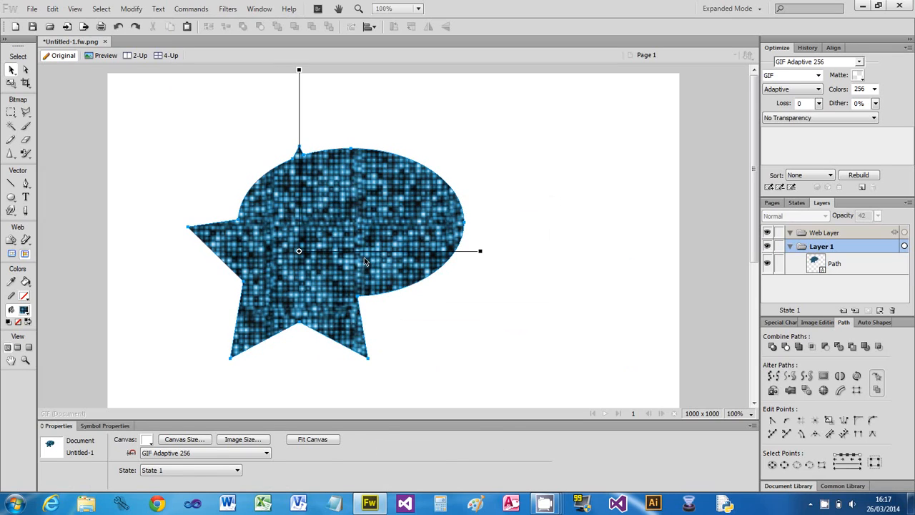
pyautogui.click(191, 9)
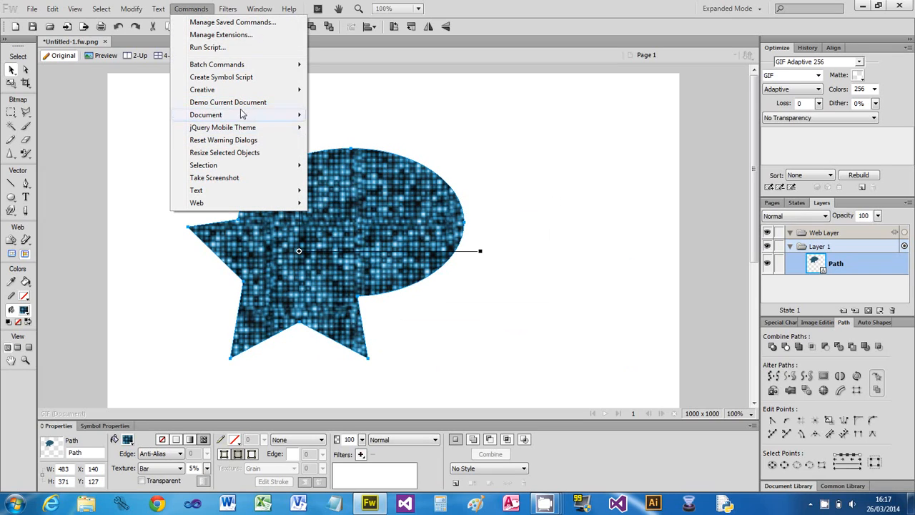
pyautogui.moveTo(238, 91)
pyautogui.click(371, 165)
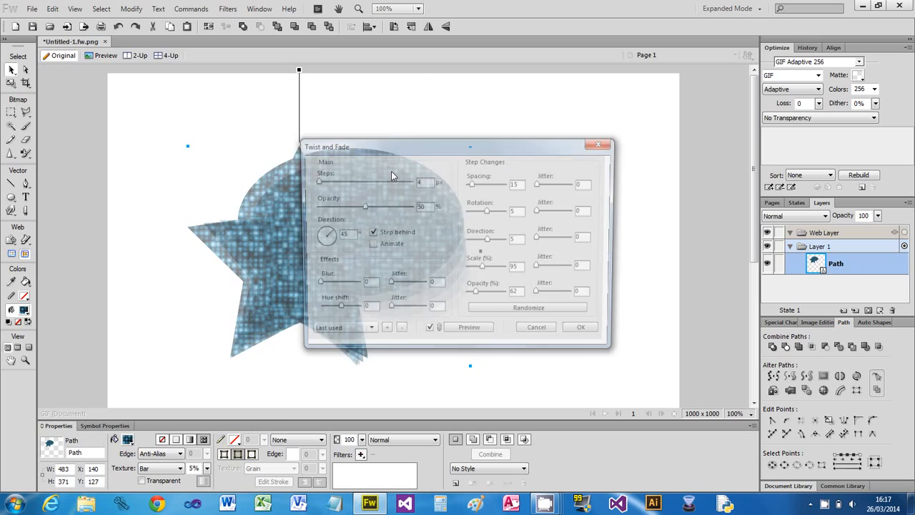
pyautogui.moveTo(414, 152); pyautogui.dragTo(646, 133)
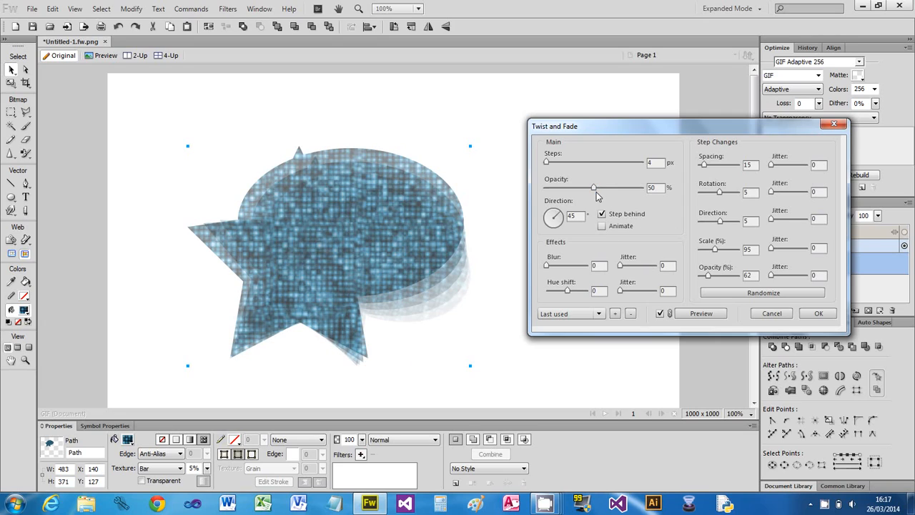
pyautogui.moveTo(596, 191)
pyautogui.mouseDown()
pyautogui.moveTo(569, 192)
pyautogui.moveTo(612, 190)
pyautogui.mouseUp()
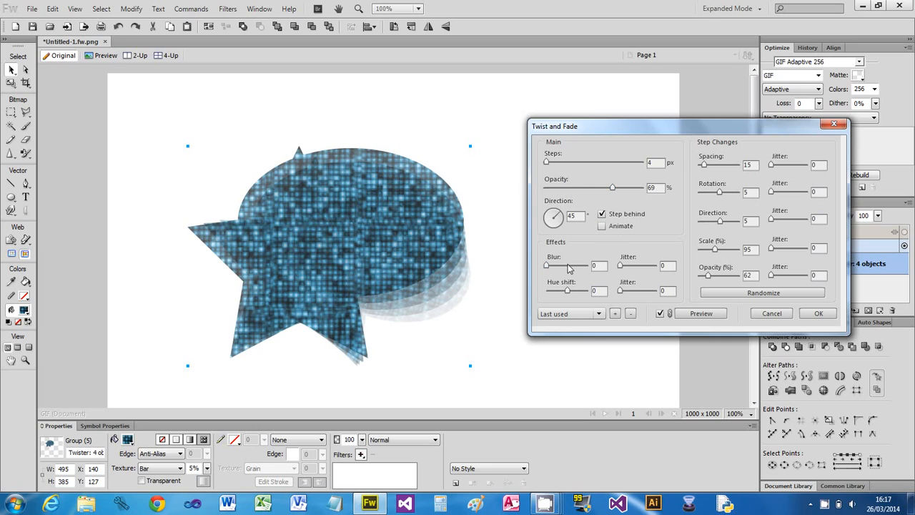
# - Apply Twist and Fade with a blur of 0.77, a blur jitter of 0.26 and a hue shift of 122
pyautogui.moveTo(546, 265)
pyautogui.mouseDown()
pyautogui.moveTo(574, 266)
pyautogui.moveTo(564, 266)
pyautogui.mouseUp()
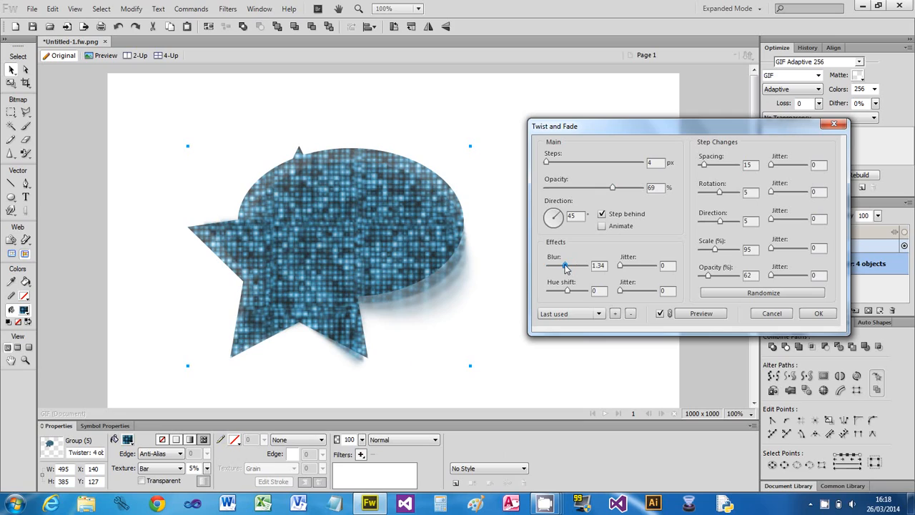
pyautogui.moveTo(619, 266); pyautogui.dragTo(629, 266)
pyautogui.moveTo(566, 296); pyautogui.dragTo(582, 298)
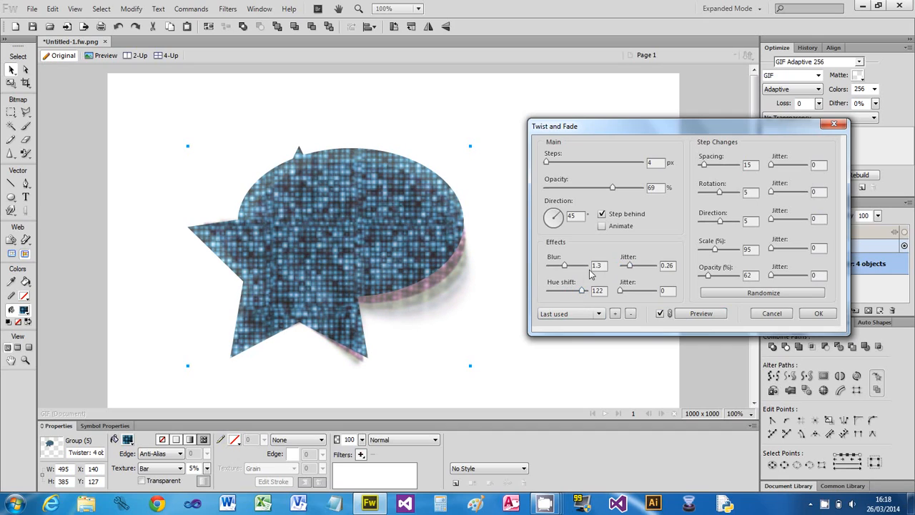
pyautogui.moveTo(565, 269); pyautogui.dragTo(557, 266)
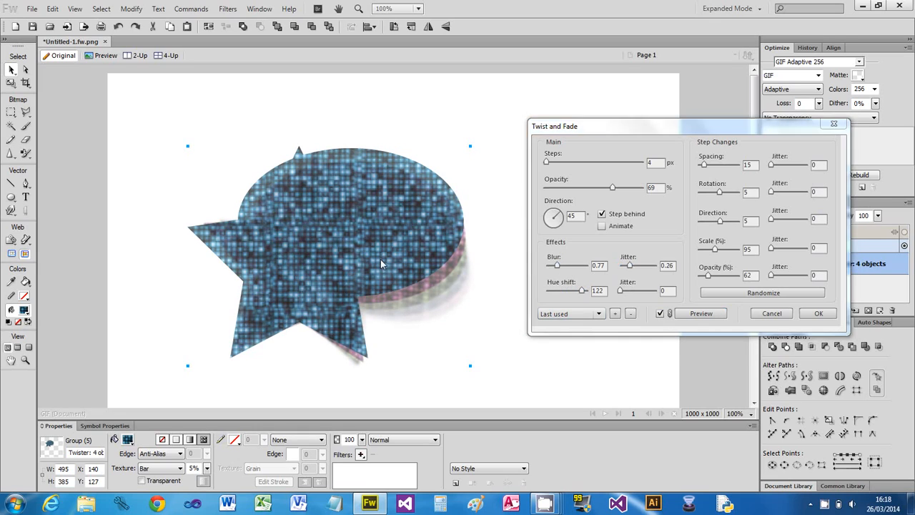
pyautogui.click(817, 314)
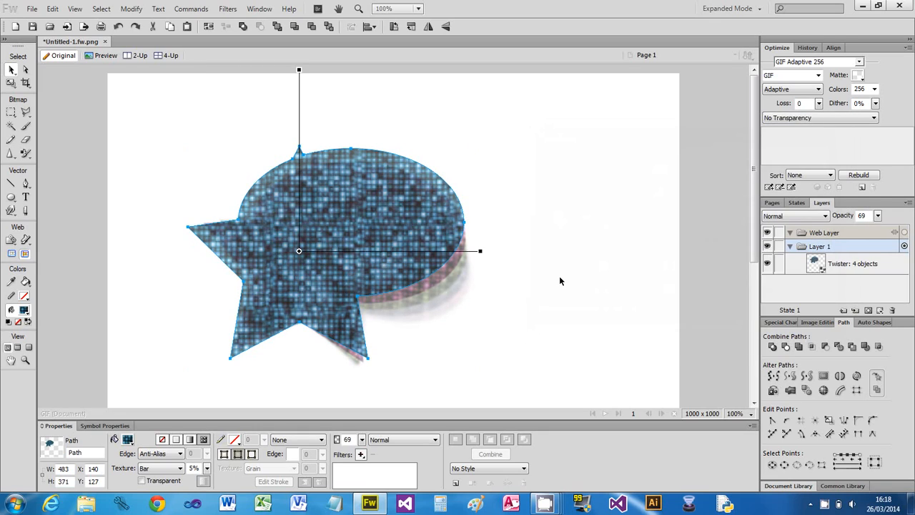
# - Switch the twisted group to a solid fill and colour it cyan
pyautogui.click(191, 440)
pyautogui.click(176, 440)
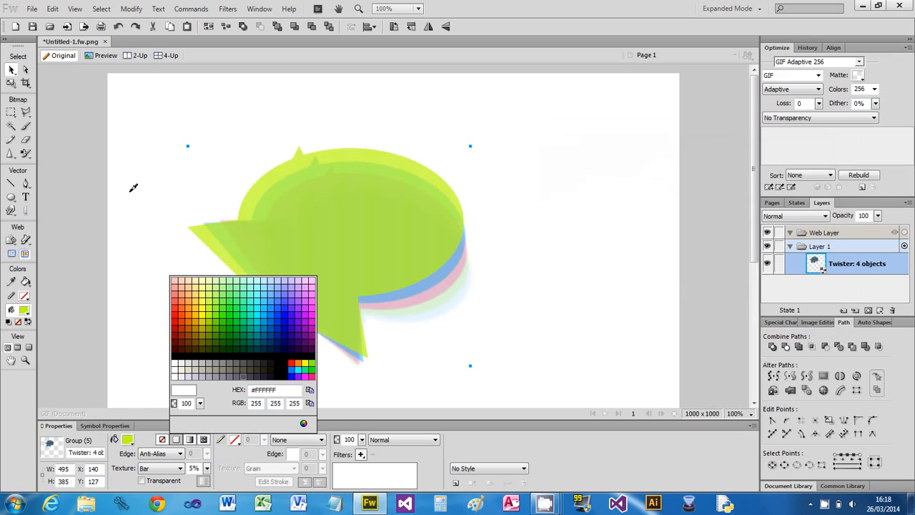
pyautogui.click(260, 295)
# - Give the twisted group a linear gradient fill with a red end colour and an orange stop at 74%
pyautogui.click(189, 440)
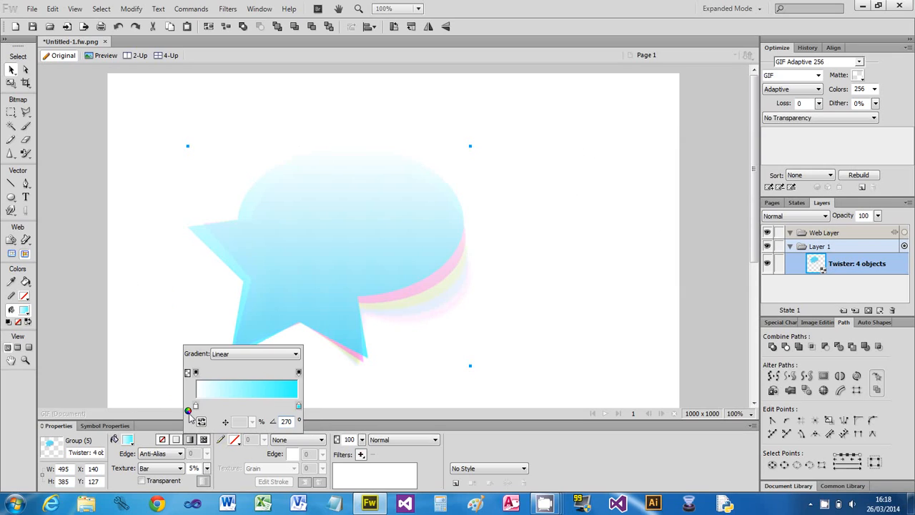
pyautogui.click(299, 406)
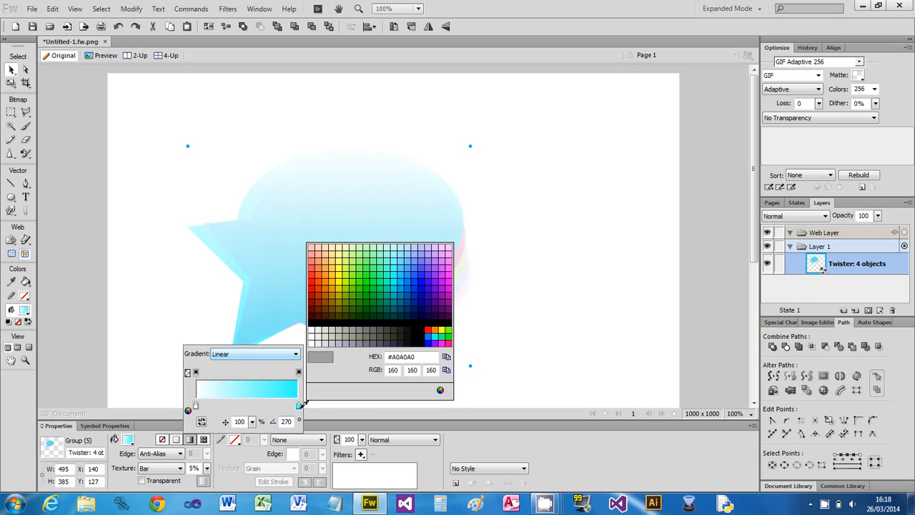
pyautogui.click(429, 330)
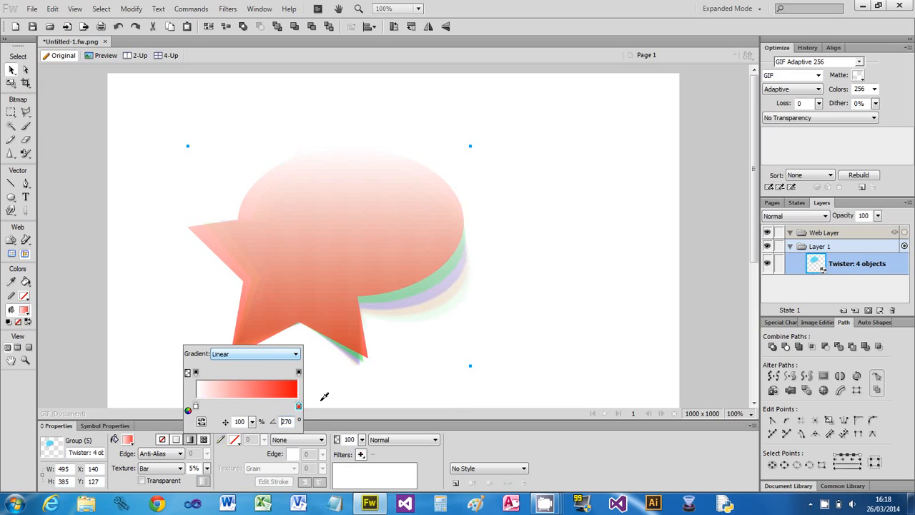
pyautogui.click(271, 406)
pyautogui.click(272, 406)
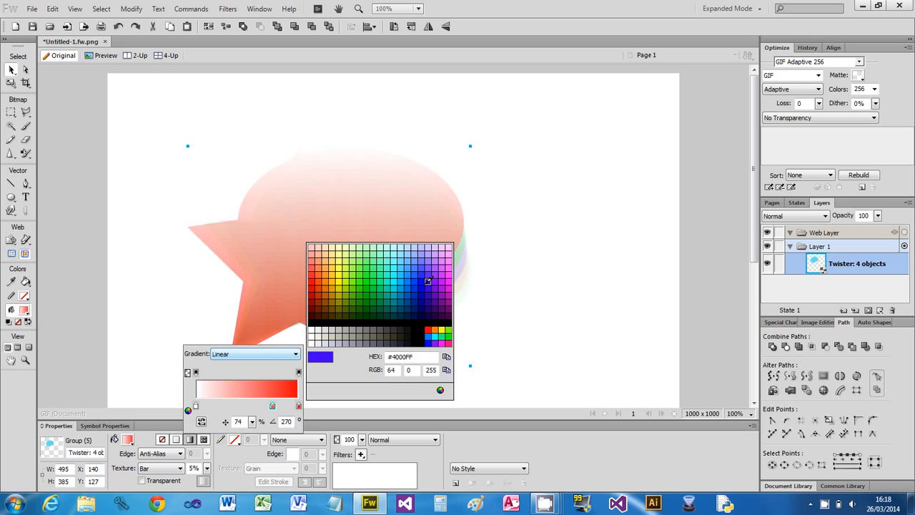
pyautogui.click(333, 278)
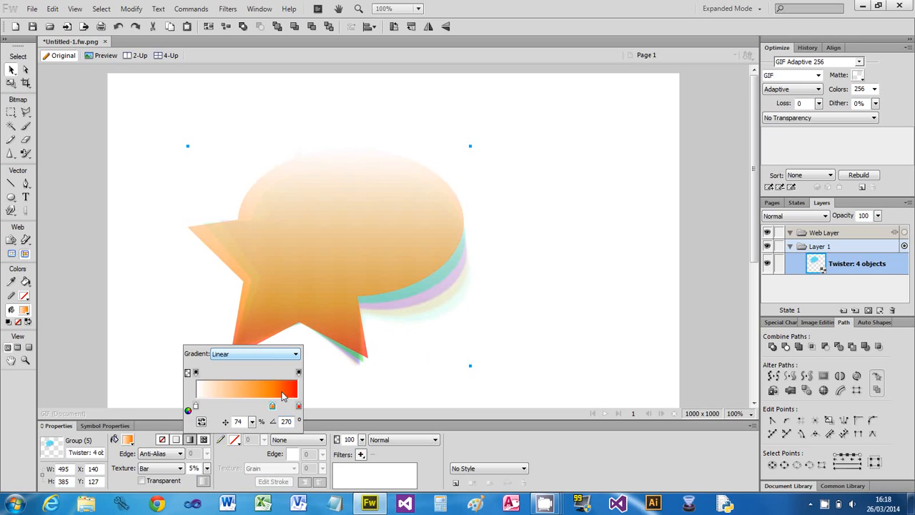
# - Add a yellow-green stop at 58% and a green stop at 47% to the group's gradient
pyautogui.click(255, 406)
pyautogui.click(256, 406)
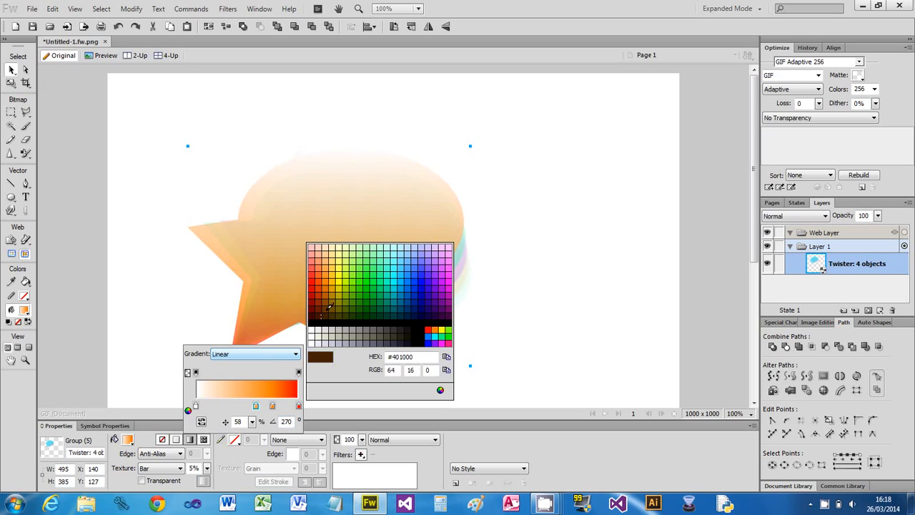
pyautogui.click(347, 266)
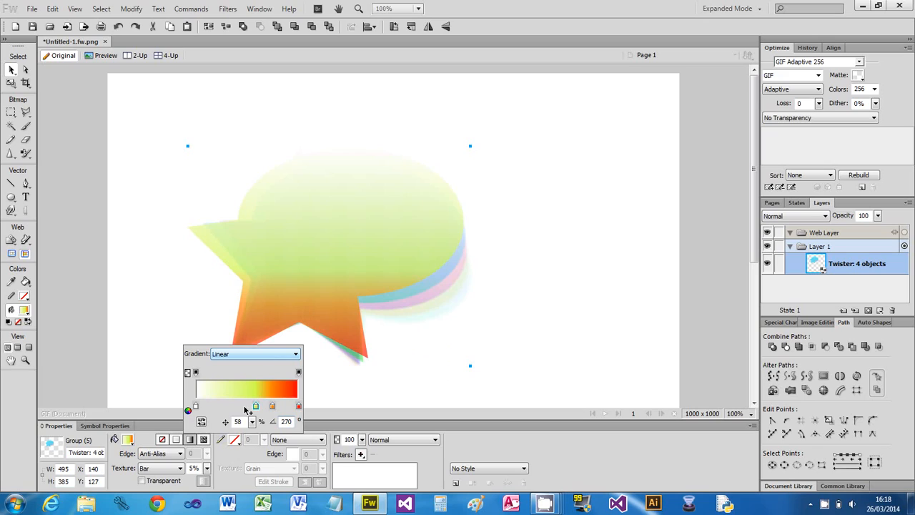
pyautogui.click(244, 406)
pyautogui.click(245, 406)
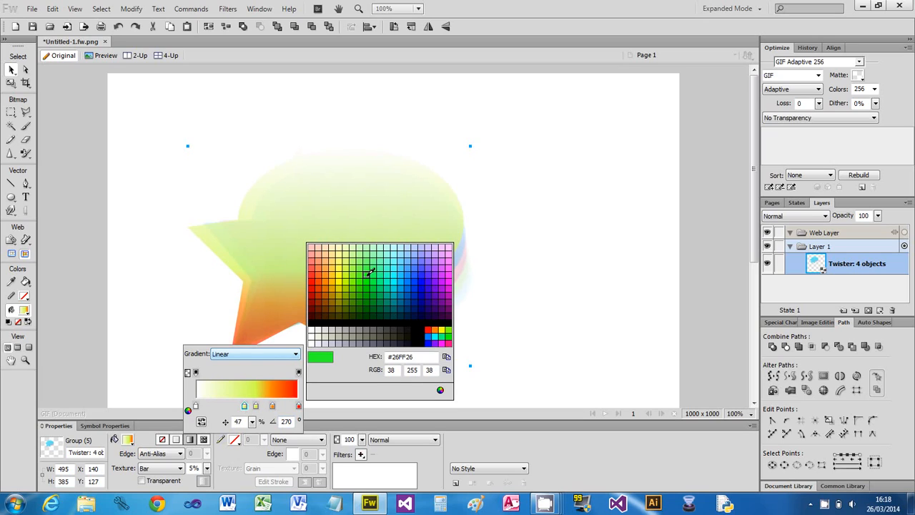
pyautogui.click(367, 268)
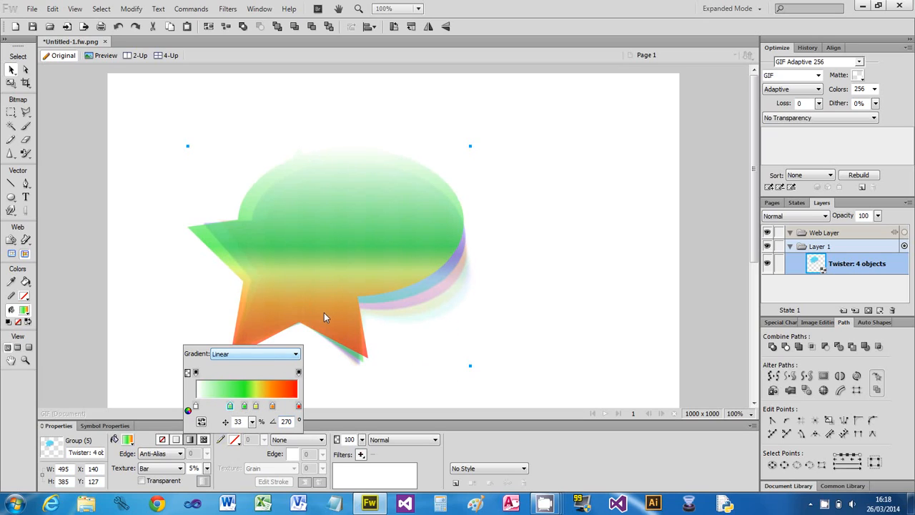
# - Add a sky-blue stop at 33% and a deep blue stop at 23% to the group's gradient
pyautogui.click(230, 406)
pyautogui.click(230, 406)
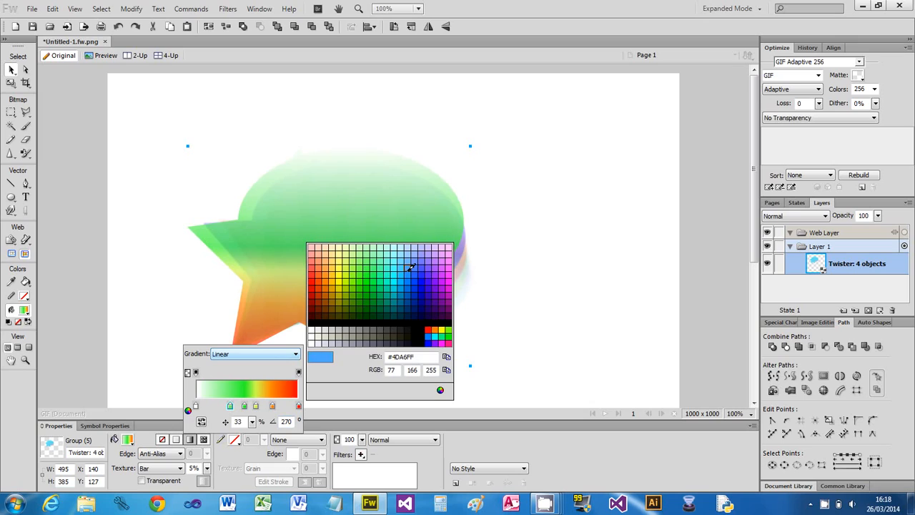
pyautogui.click(402, 268)
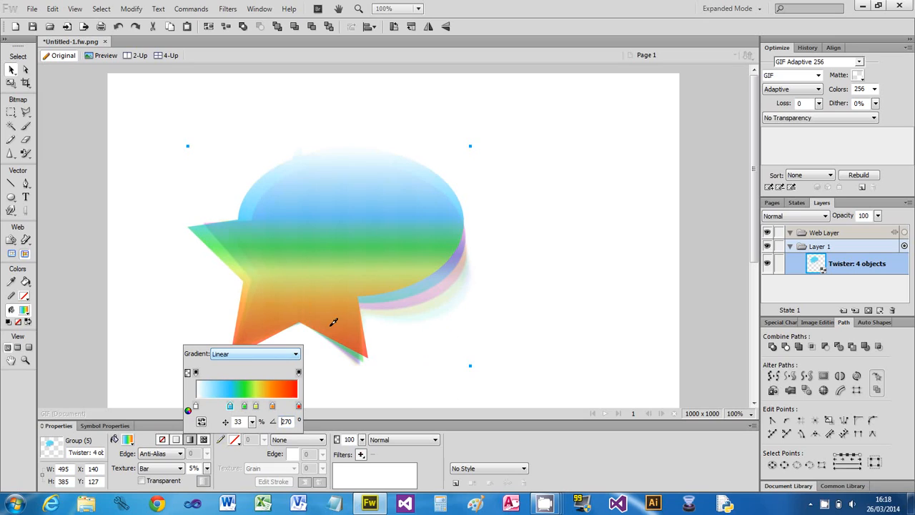
pyautogui.click(218, 405)
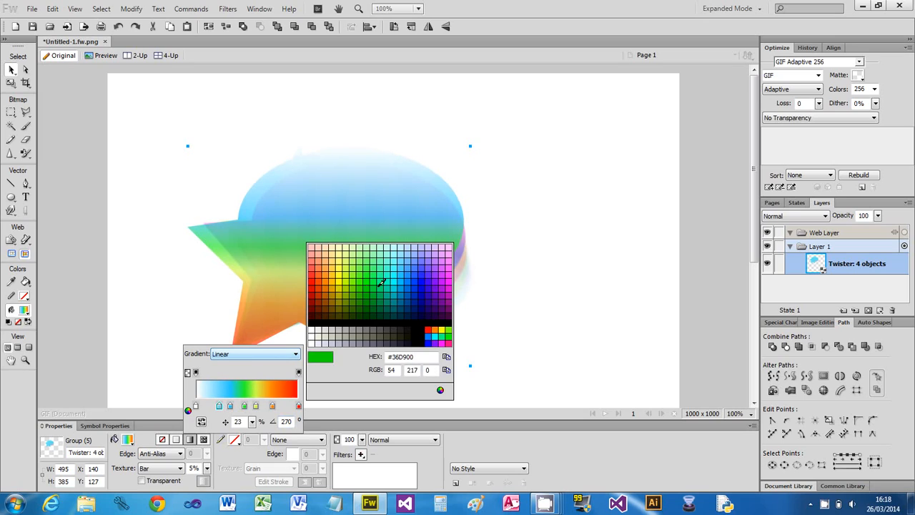
pyautogui.click(424, 274)
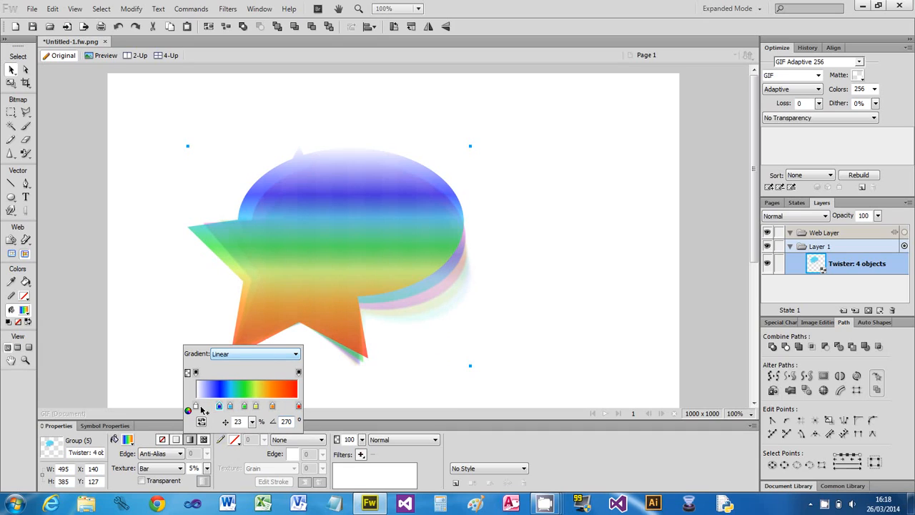
# - Colour the 0% stop of the group's gradient purple and move the group to about X 129, Y 101
pyautogui.click(195, 406)
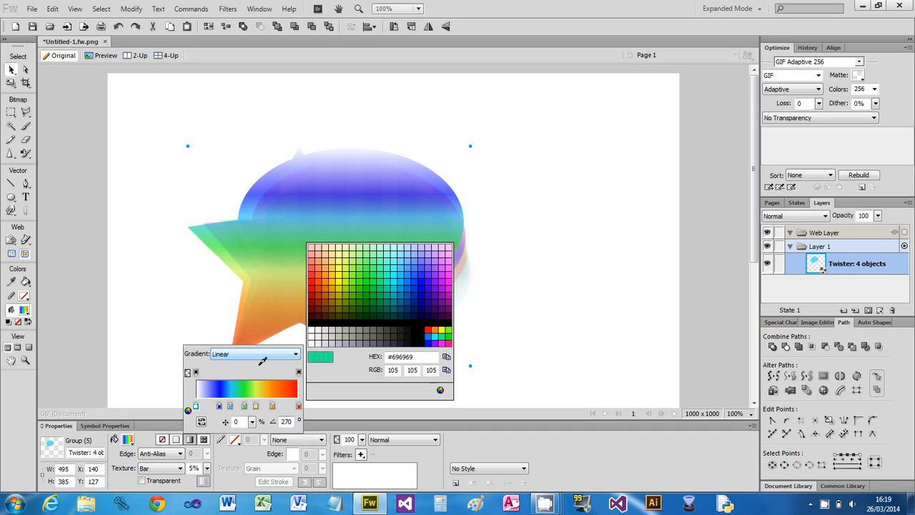
pyautogui.click(443, 294)
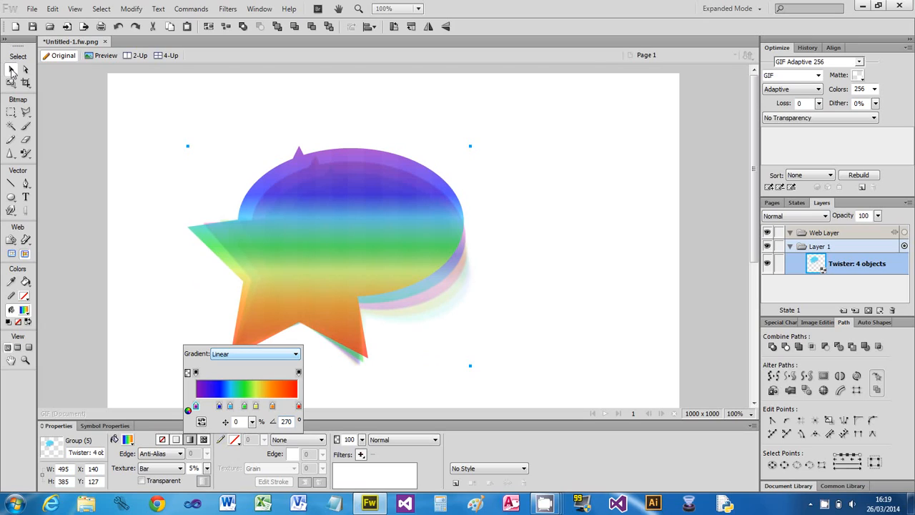
pyautogui.click(369, 317)
pyautogui.click(477, 315)
pyautogui.moveTo(380, 284)
pyautogui.mouseDown()
pyautogui.moveTo(441, 265)
pyautogui.moveTo(371, 272)
pyautogui.mouseUp()
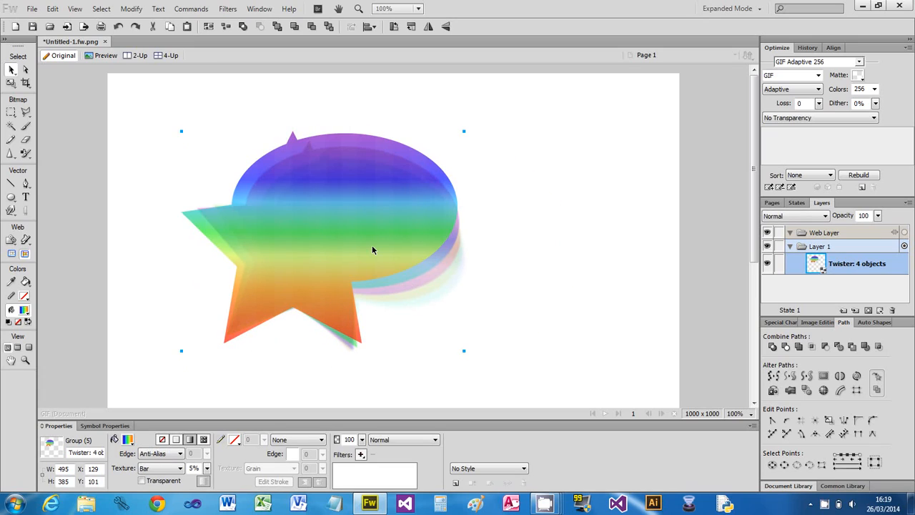
pyautogui.click(191, 8)
pyautogui.moveTo(214, 90)
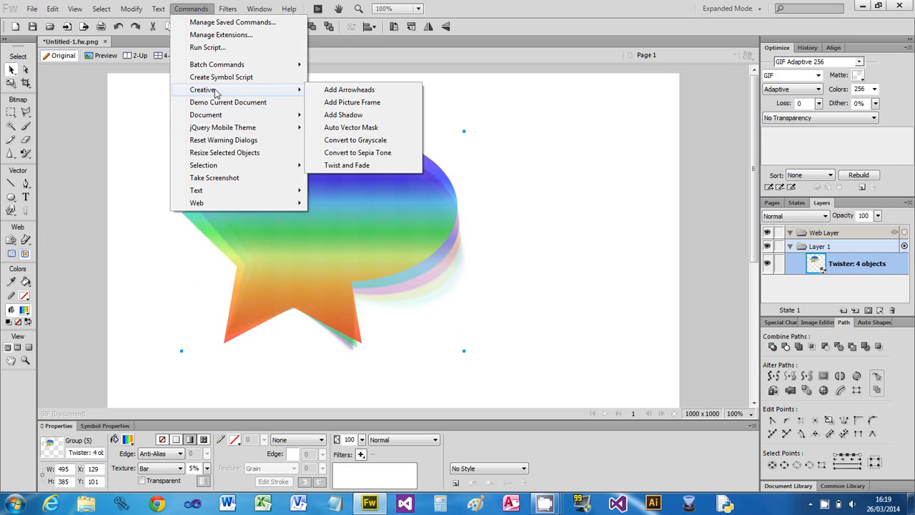
pyautogui.click(378, 166)
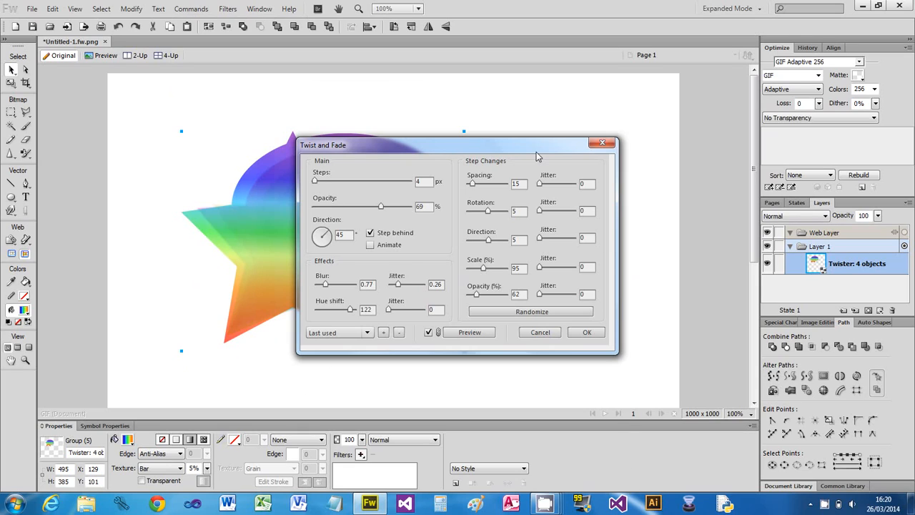
pyautogui.moveTo(499, 150); pyautogui.dragTo(676, 141)
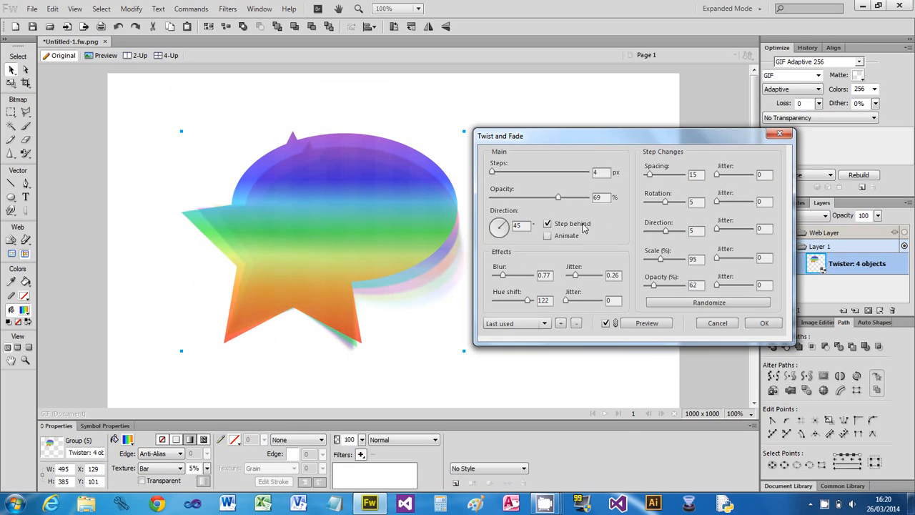
pyautogui.click(717, 324)
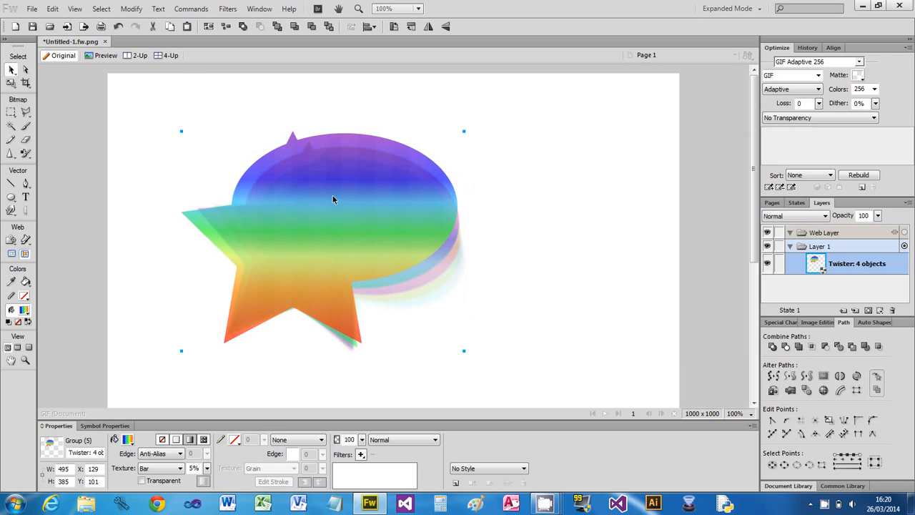
# - Start Twist and Fade on the rainbow group and set its steps to 25
pyautogui.click(191, 9)
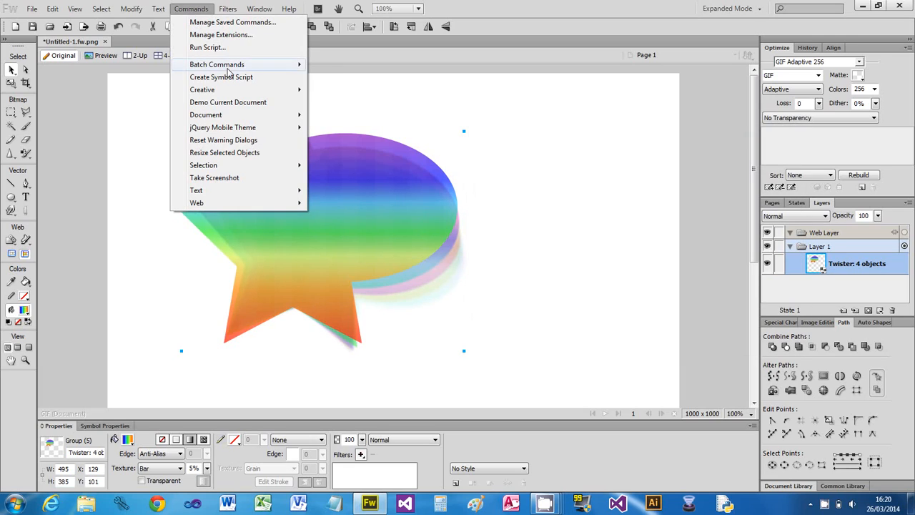
pyautogui.moveTo(236, 92)
pyautogui.click(347, 167)
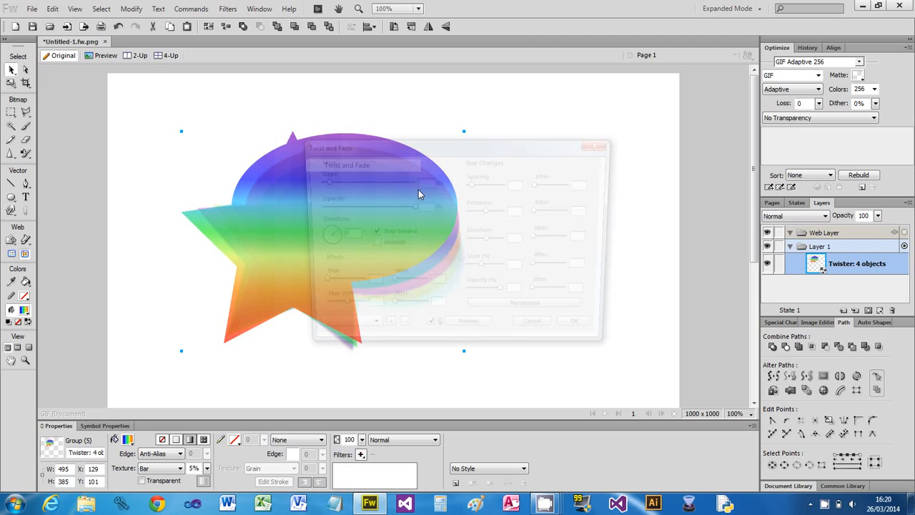
pyautogui.moveTo(491, 145); pyautogui.dragTo(685, 131)
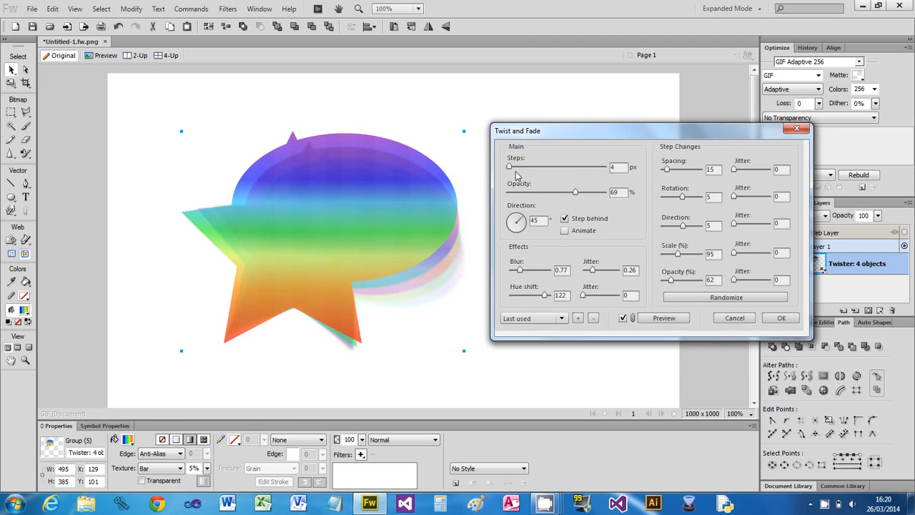
pyautogui.moveTo(510, 168); pyautogui.dragTo(569, 168)
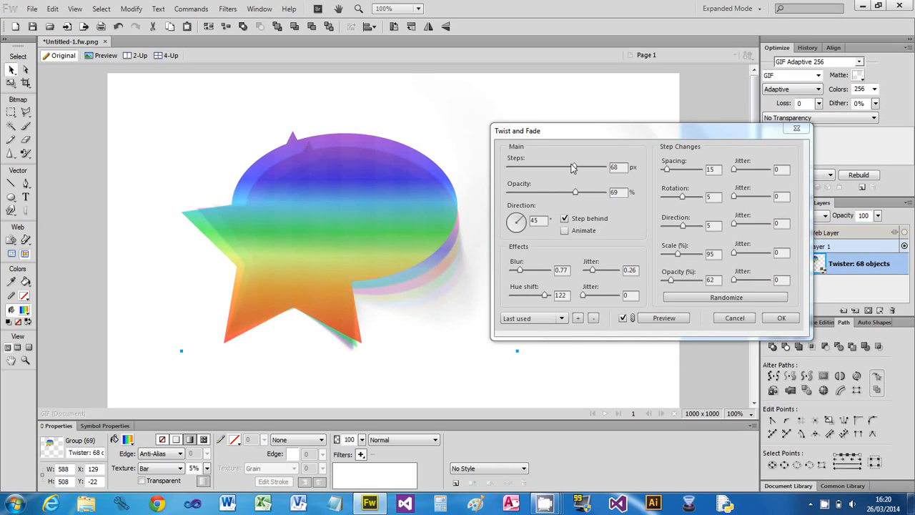
pyautogui.moveTo(573, 167); pyautogui.dragTo(531, 172)
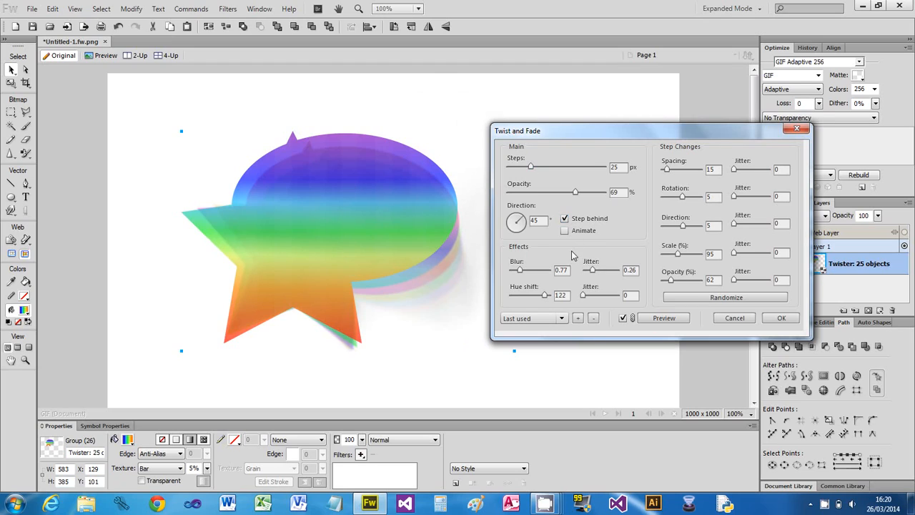
# - Turn off Step behind, set the step opacity change to 89% and the steps to 7, and apply Twist and Fade
pyautogui.click(564, 218)
pyautogui.moveTo(670, 279); pyautogui.dragTo(694, 285)
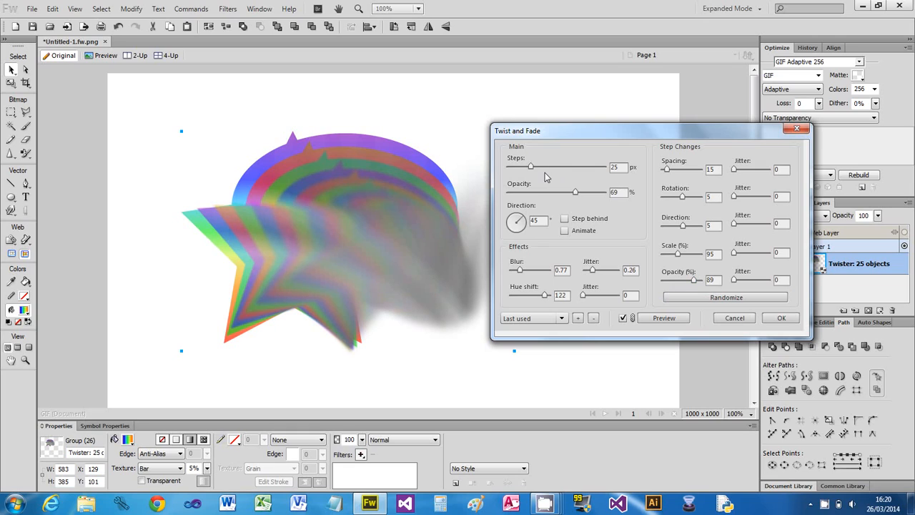
pyautogui.moveTo(543, 132); pyautogui.dragTo(593, 120)
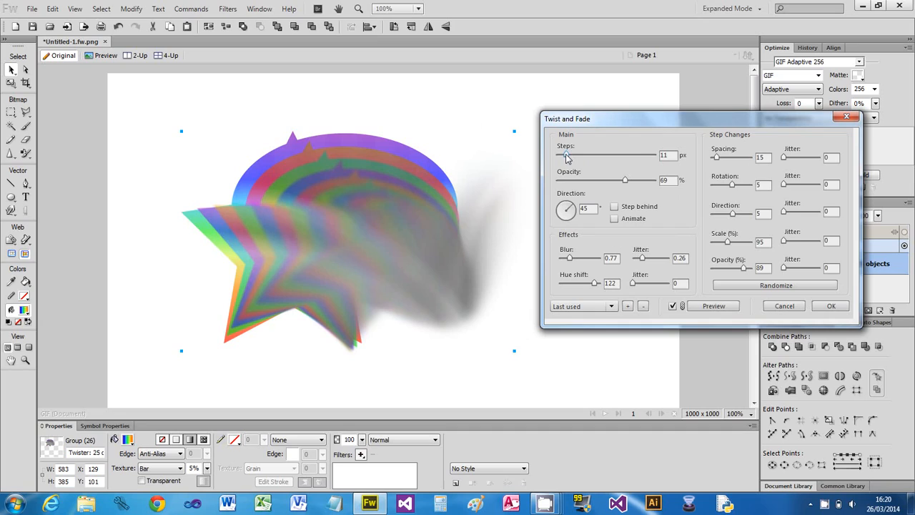
pyautogui.moveTo(565, 153); pyautogui.dragTo(564, 154)
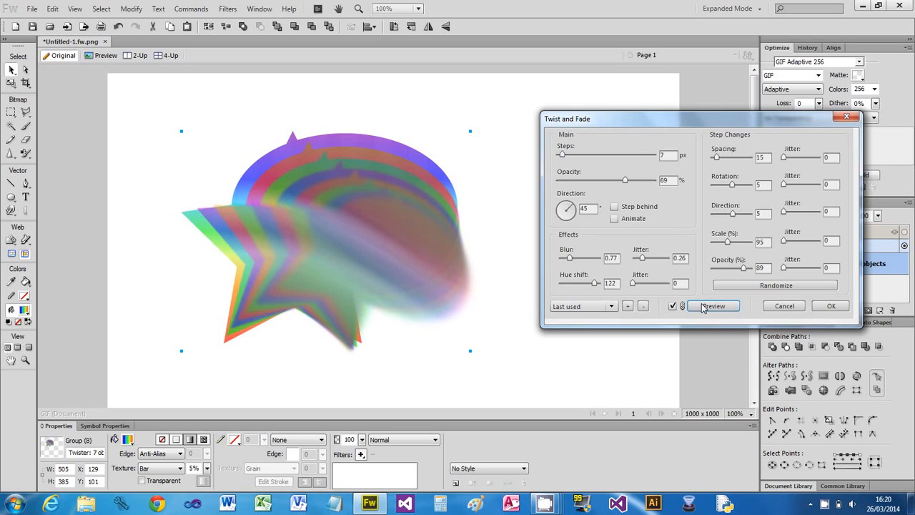
pyautogui.click(831, 307)
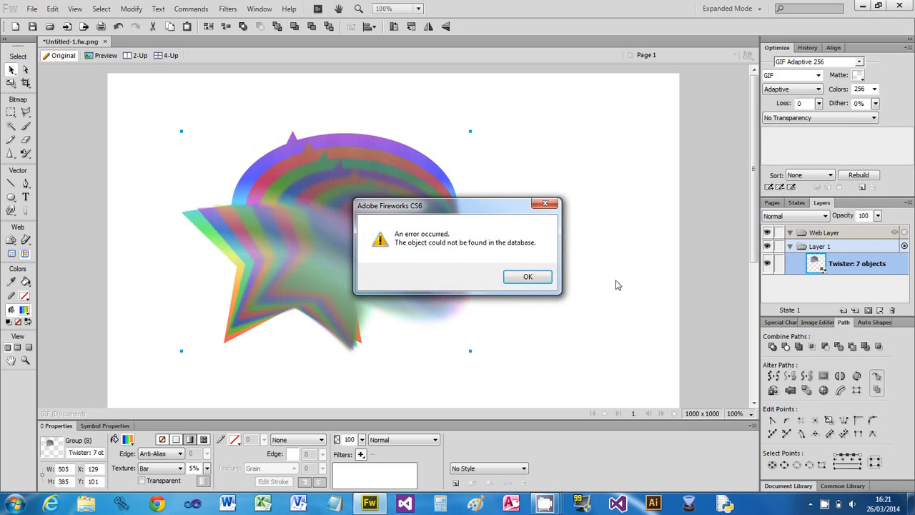
pyautogui.click(536, 282)
pyautogui.click(564, 286)
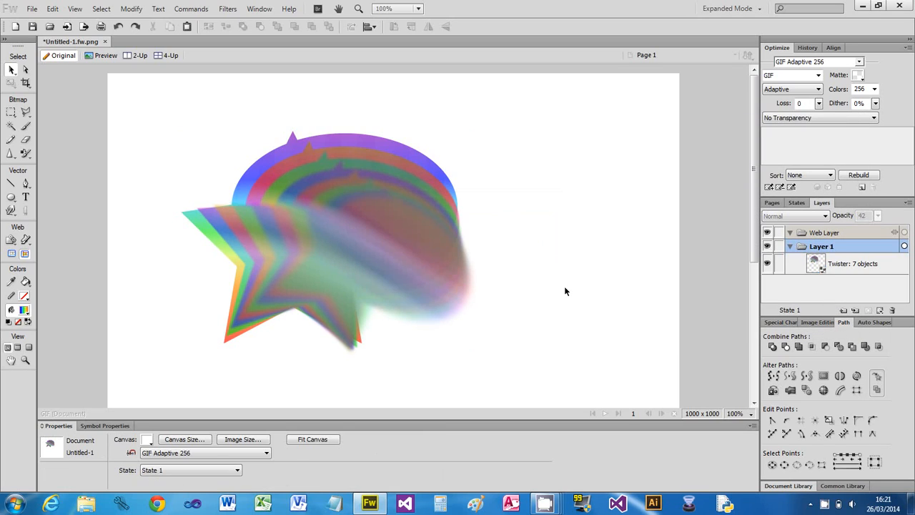
# - Reapply Twist and Fade with a 50% step opacity change, and move the group to about X 141, Y 69
pyautogui.click(388, 236)
pyautogui.click(191, 8)
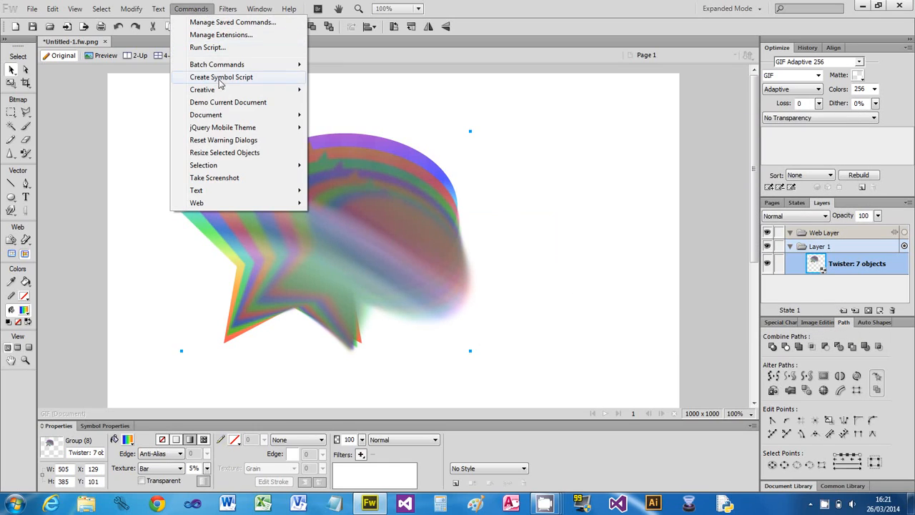
pyautogui.moveTo(220, 93)
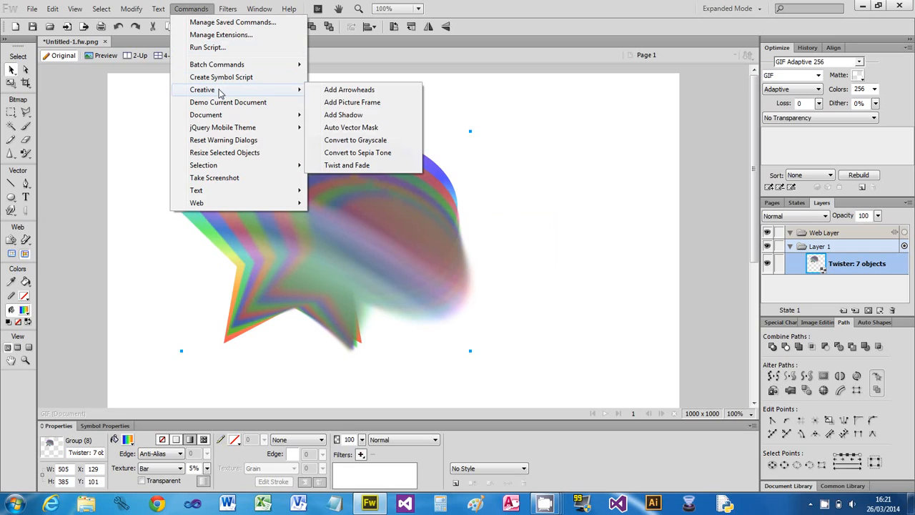
pyautogui.click(350, 166)
pyautogui.moveTo(454, 149); pyautogui.dragTo(669, 127)
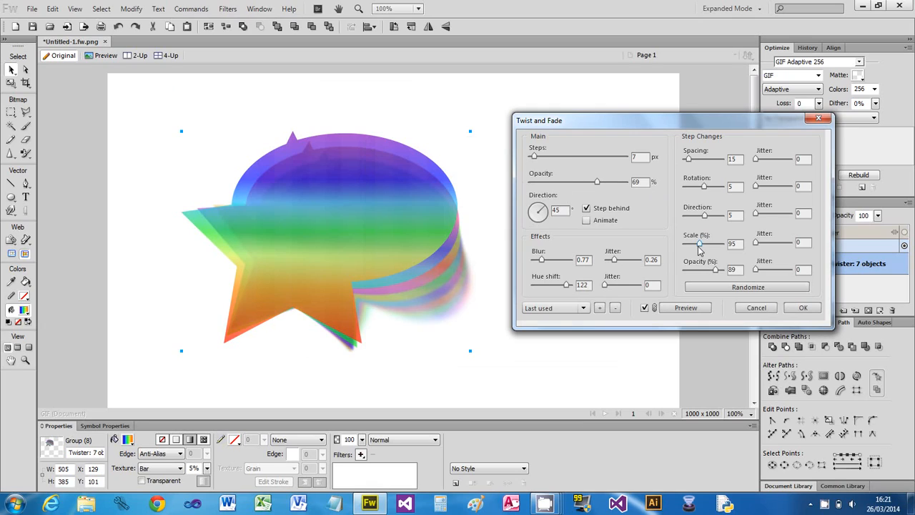
pyautogui.moveTo(714, 271); pyautogui.dragTo(721, 273)
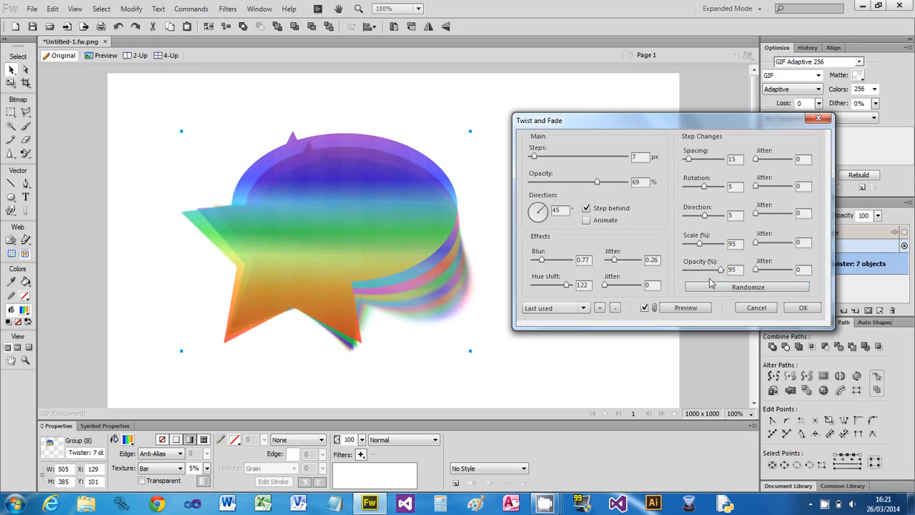
pyautogui.moveTo(720, 273); pyautogui.dragTo(681, 273)
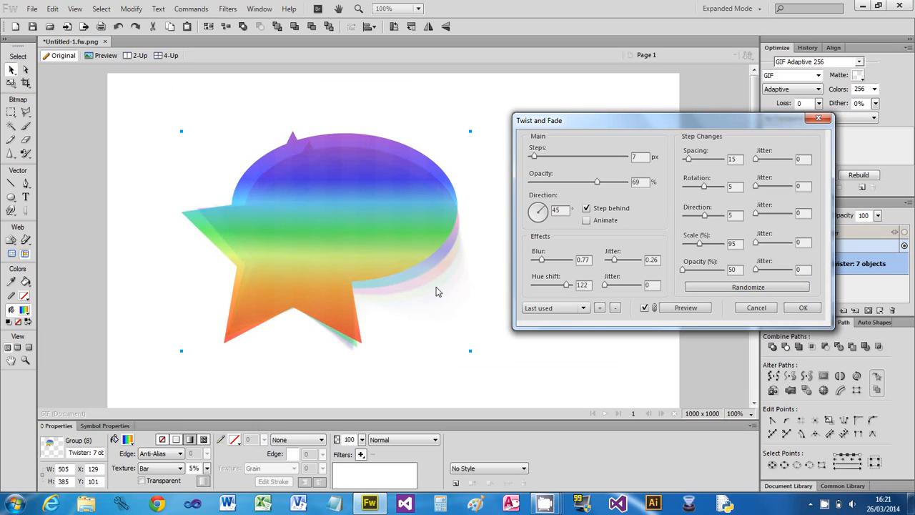
pyautogui.click(788, 310)
pyautogui.click(526, 275)
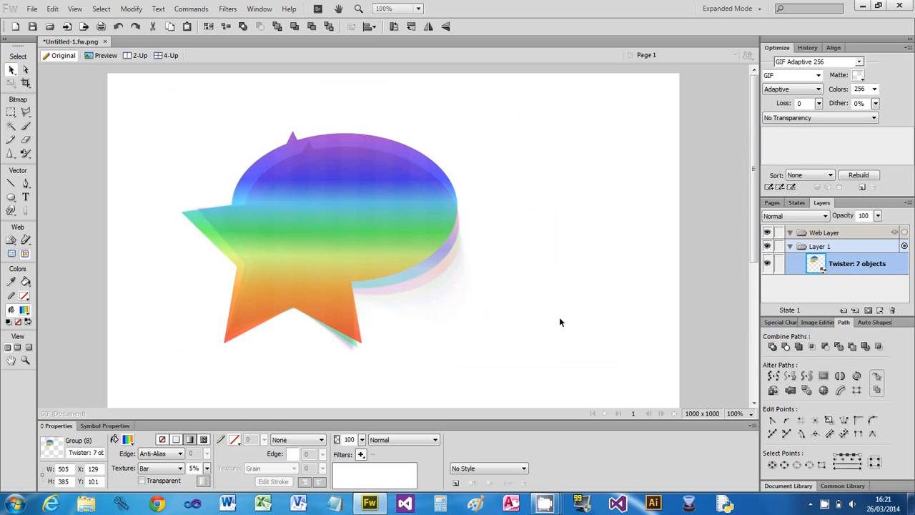
pyautogui.moveTo(395, 235); pyautogui.dragTo(404, 217)
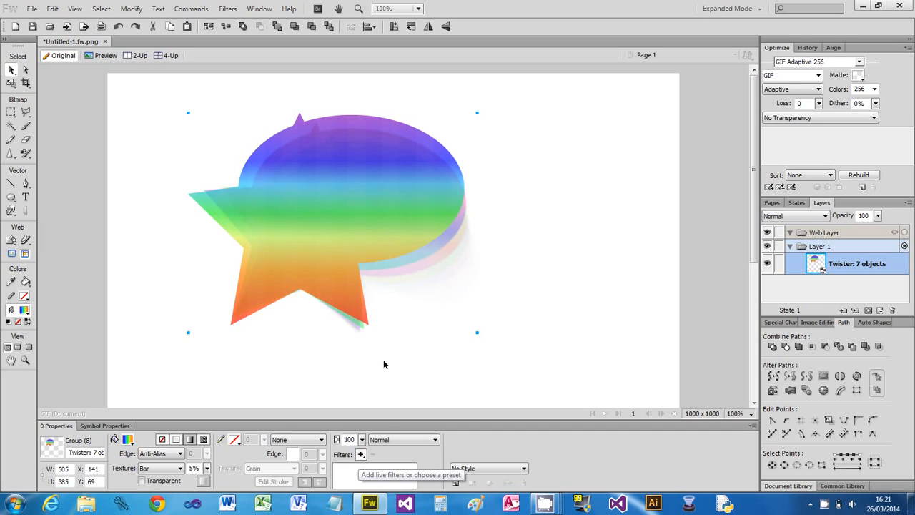
# - Try a Glow filter on the rainbow group and remove it
pyautogui.click(361, 454)
pyautogui.moveTo(406, 420)
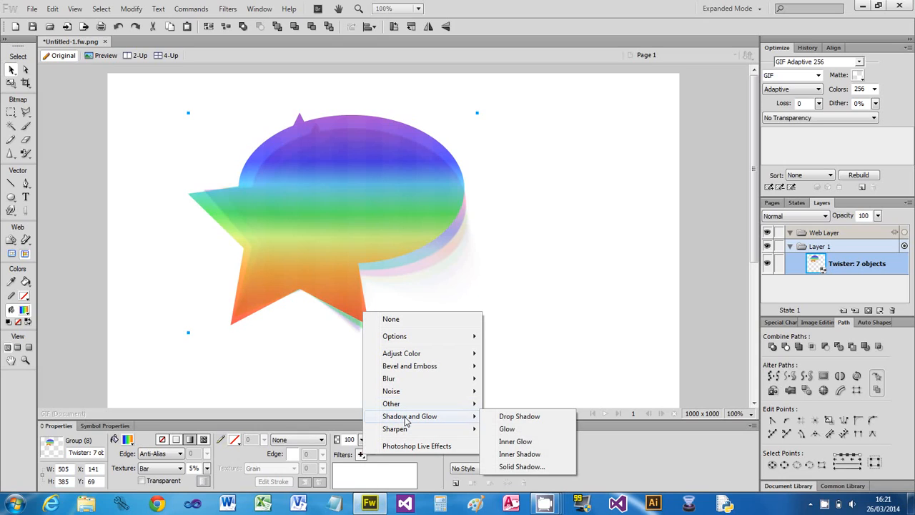
pyautogui.click(515, 429)
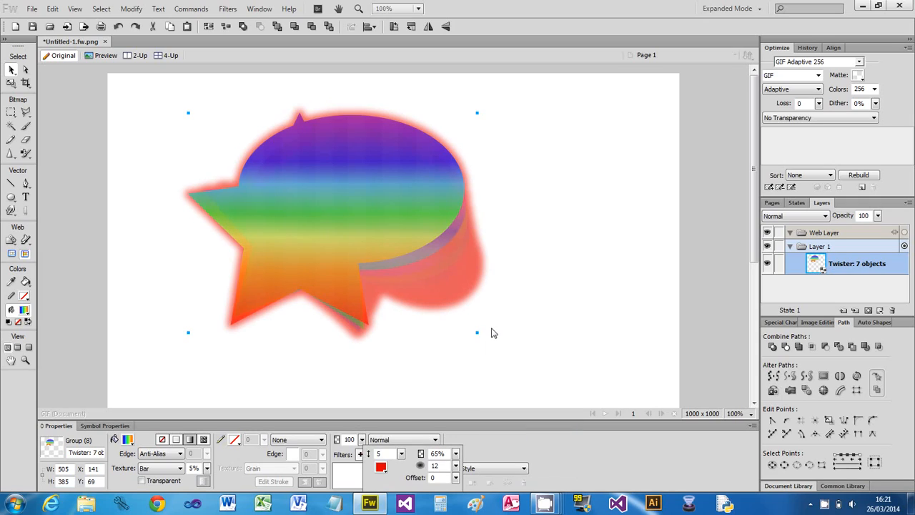
pyautogui.click(466, 446)
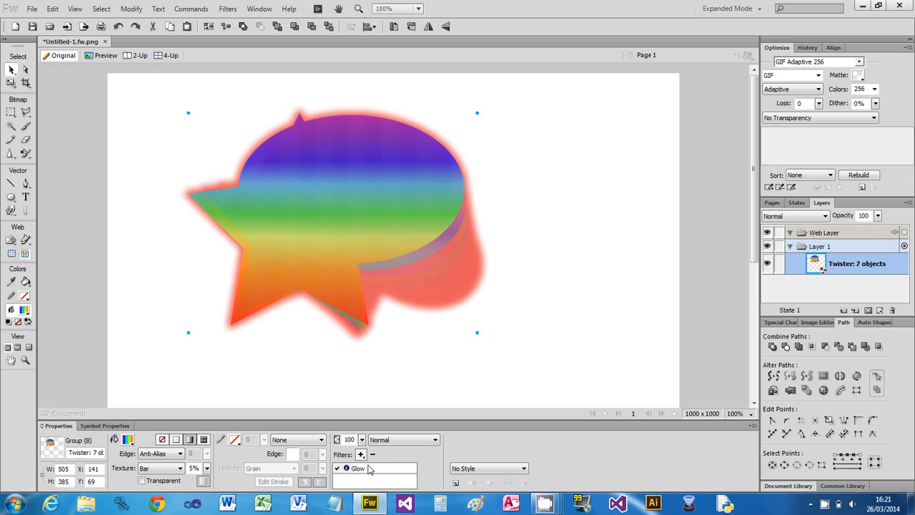
pyautogui.click(375, 468)
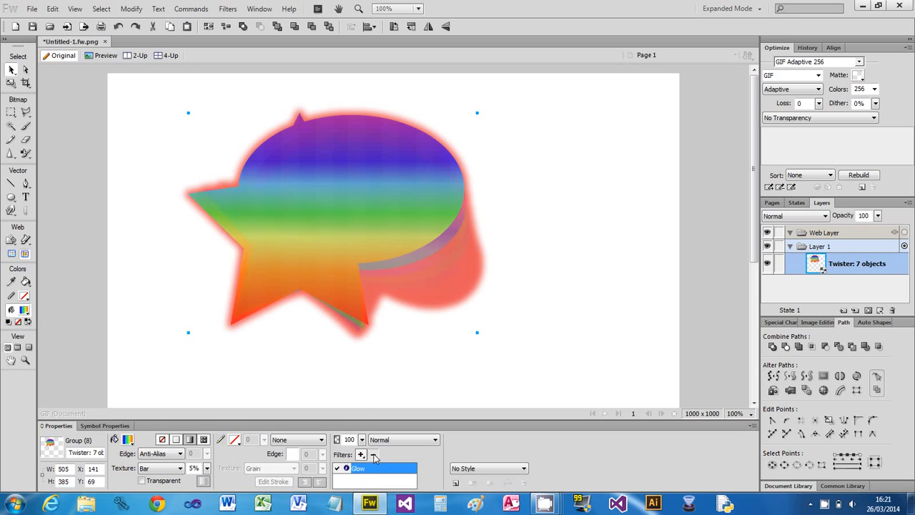
pyautogui.click(372, 455)
# - Add an Inner Bevel filter to the rainbow group, keeping the flat edge and raised preset
pyautogui.click(361, 454)
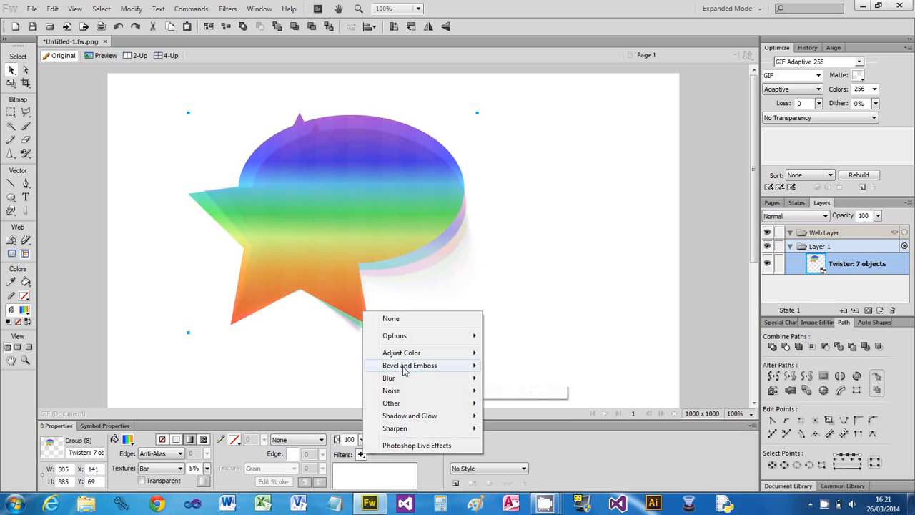
pyautogui.moveTo(405, 368)
pyautogui.click(517, 366)
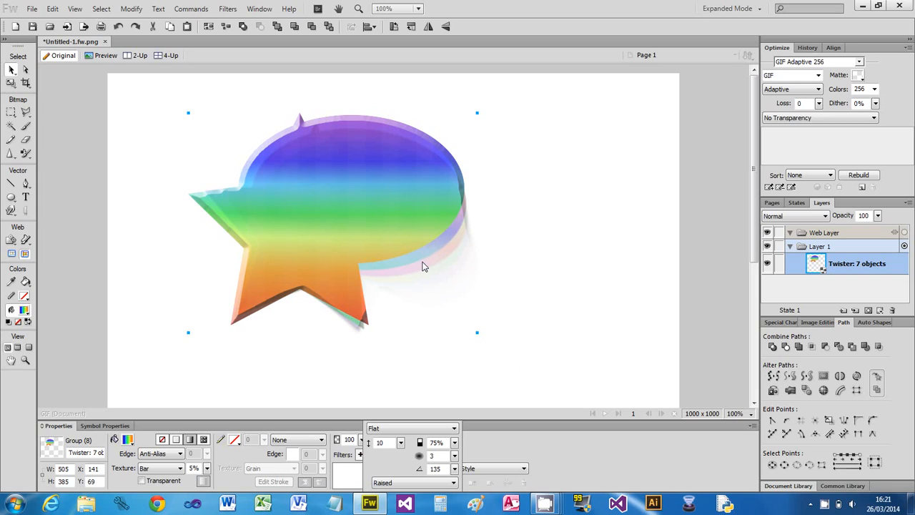
pyautogui.click(513, 325)
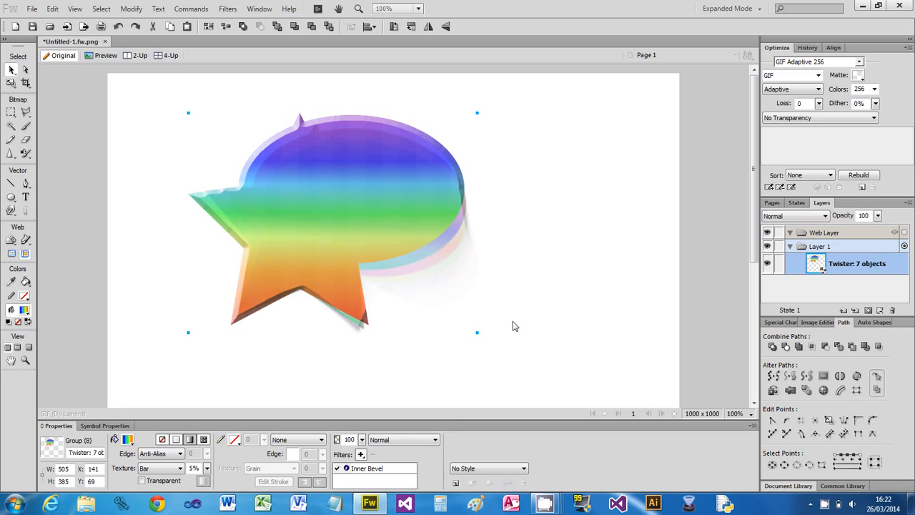